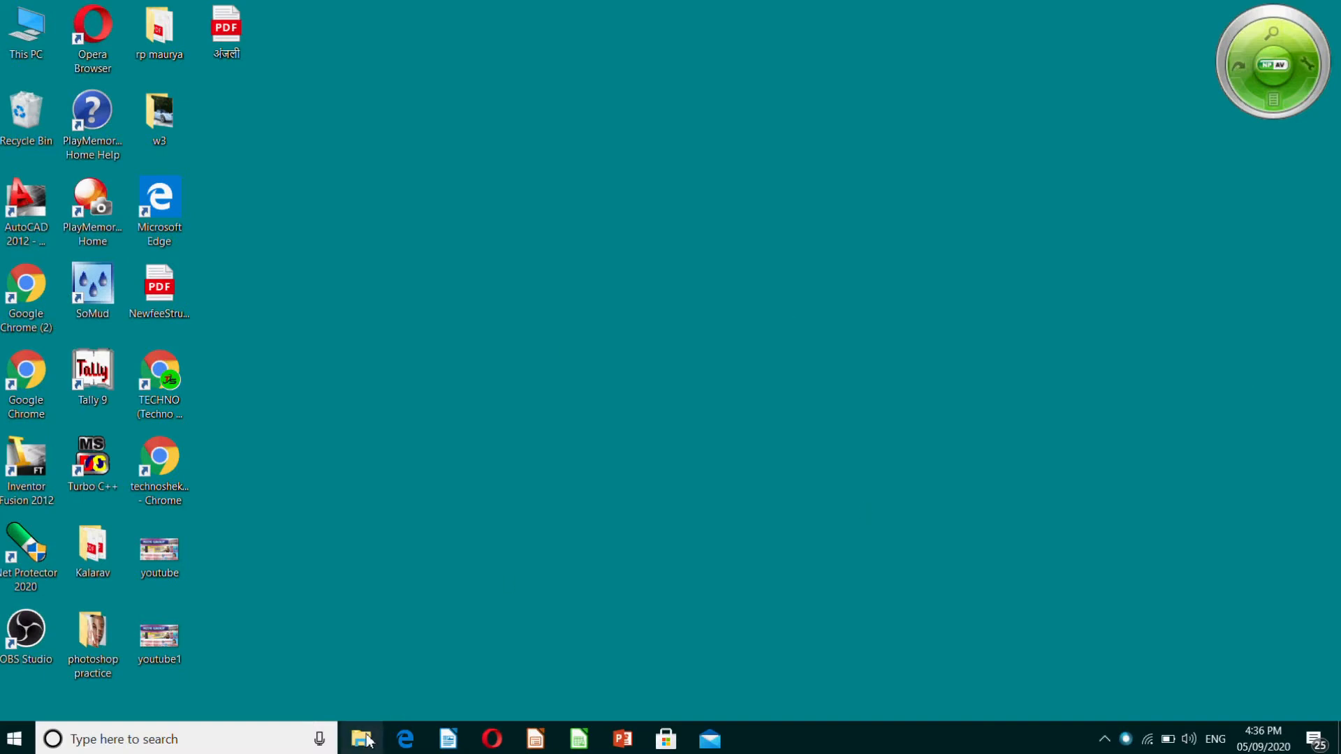
Open the Tally~9.0 folder inside the software folder on New Volume (F:) and run the Tally 9.0 no pass installer as administrator.
{"action": "double_click", "coordinate": [23, 31]}
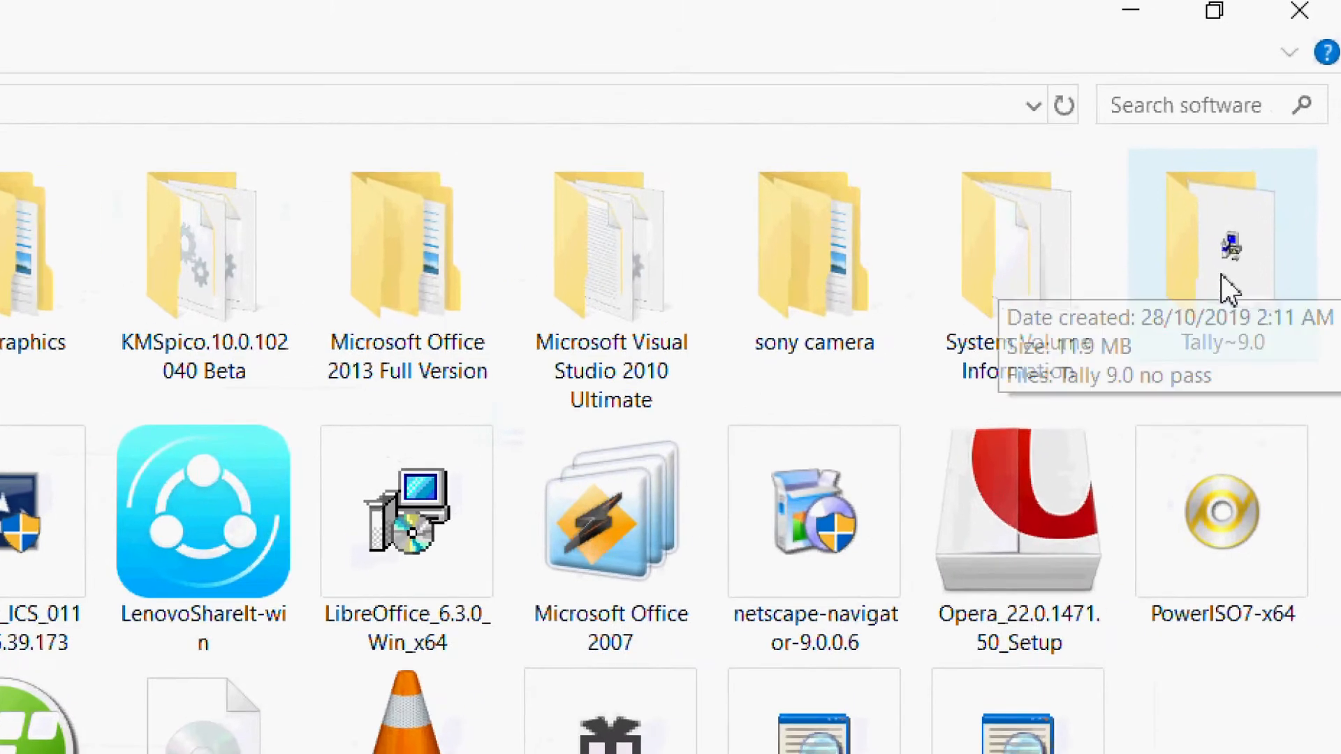
{"action": "double_click", "coordinate": [1222, 288]}
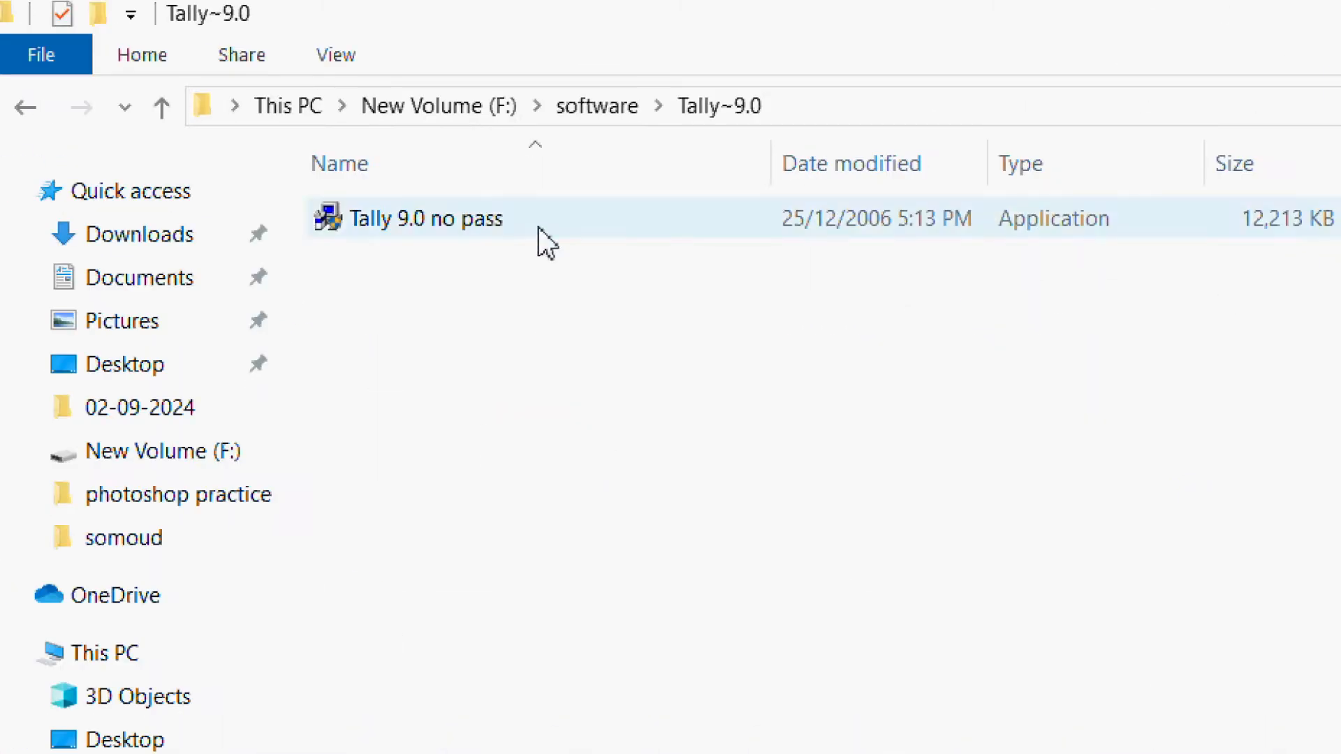
{"action": "left_click", "coordinate": [593, 233]}
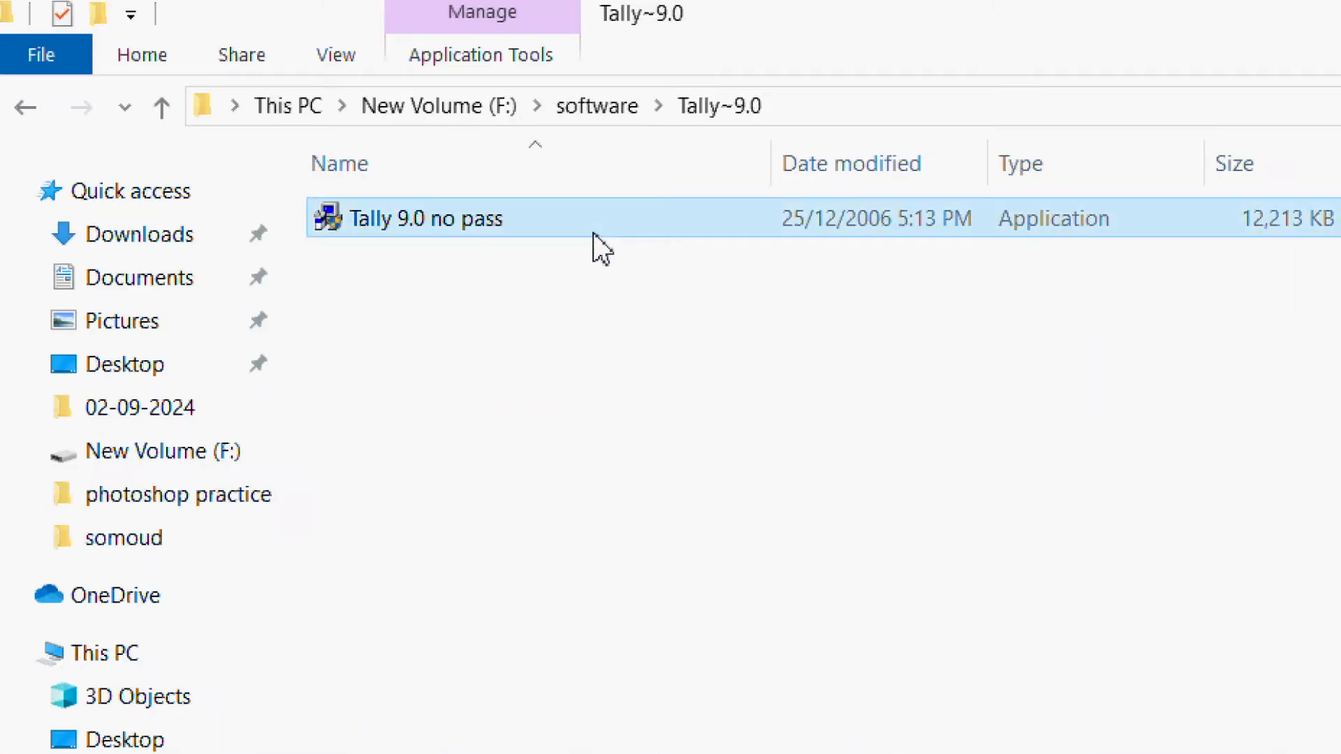
{"action": "right_click", "coordinate": [590, 234]}
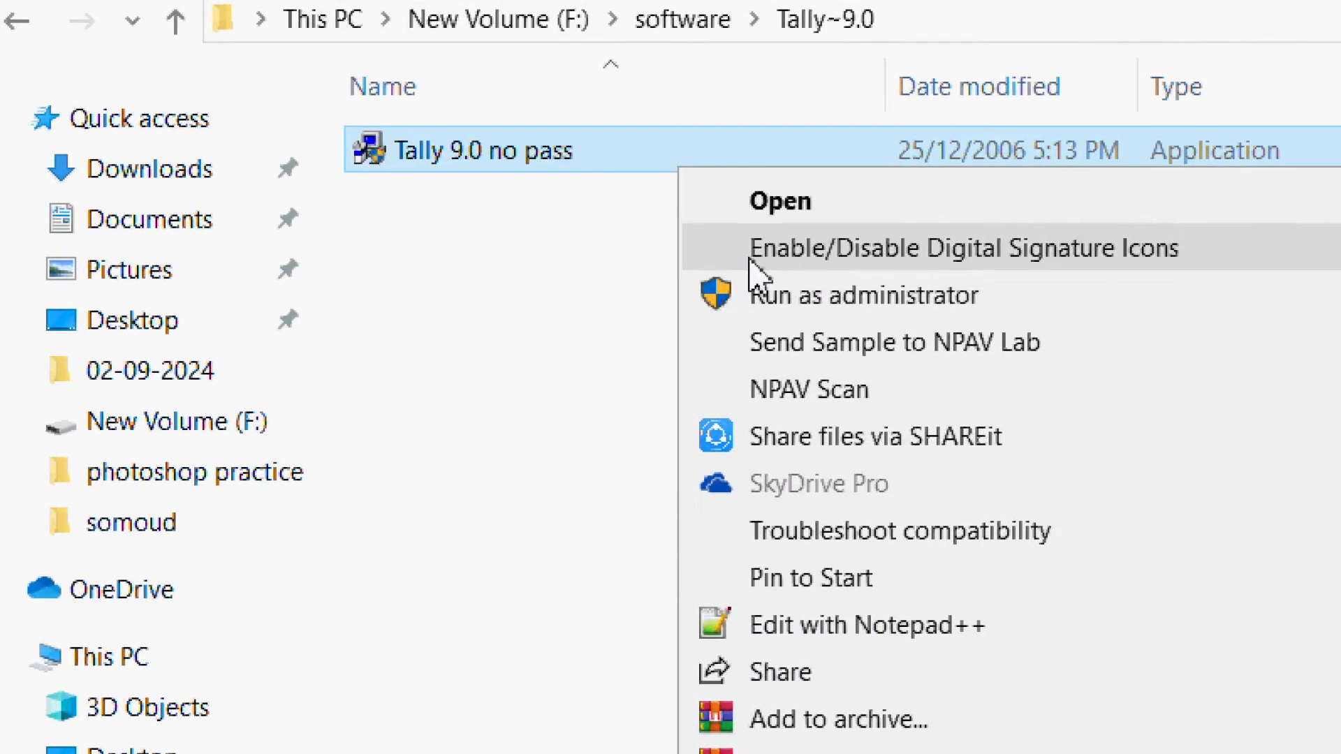
{"action": "left_click", "coordinate": [782, 307]}
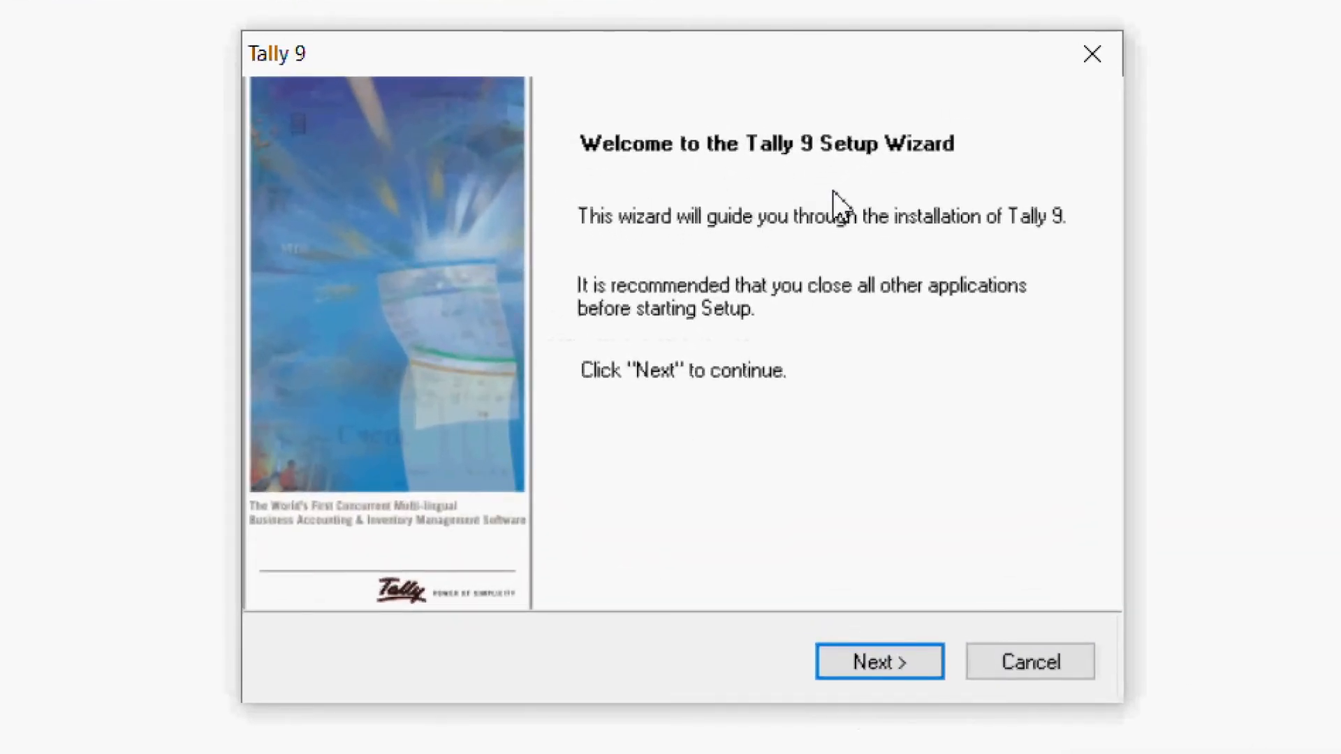
Start the Tally 9 setup, look through the license agreement and accept its terms.
{"action": "left_click", "coordinate": [901, 670]}
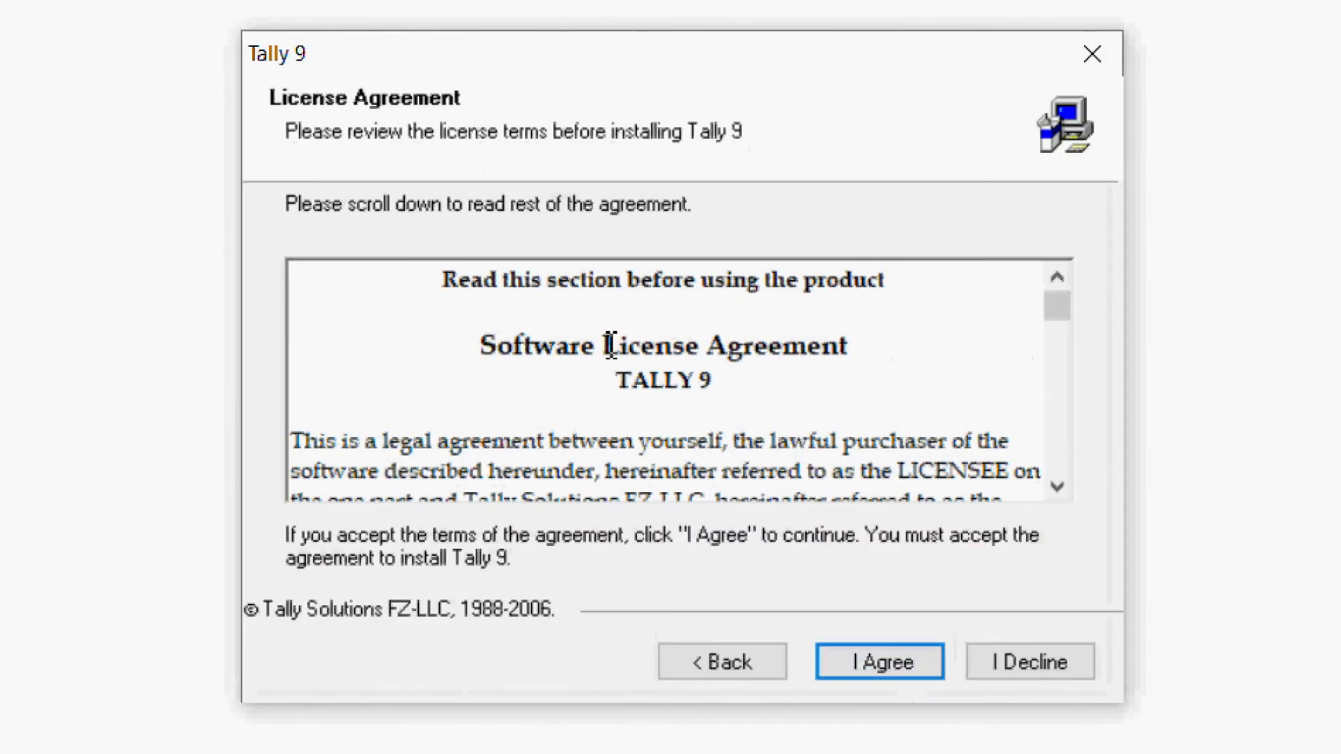
{"action": "scroll", "coordinate": [688, 382], "scroll_direction": "down", "scroll_amount": 5}
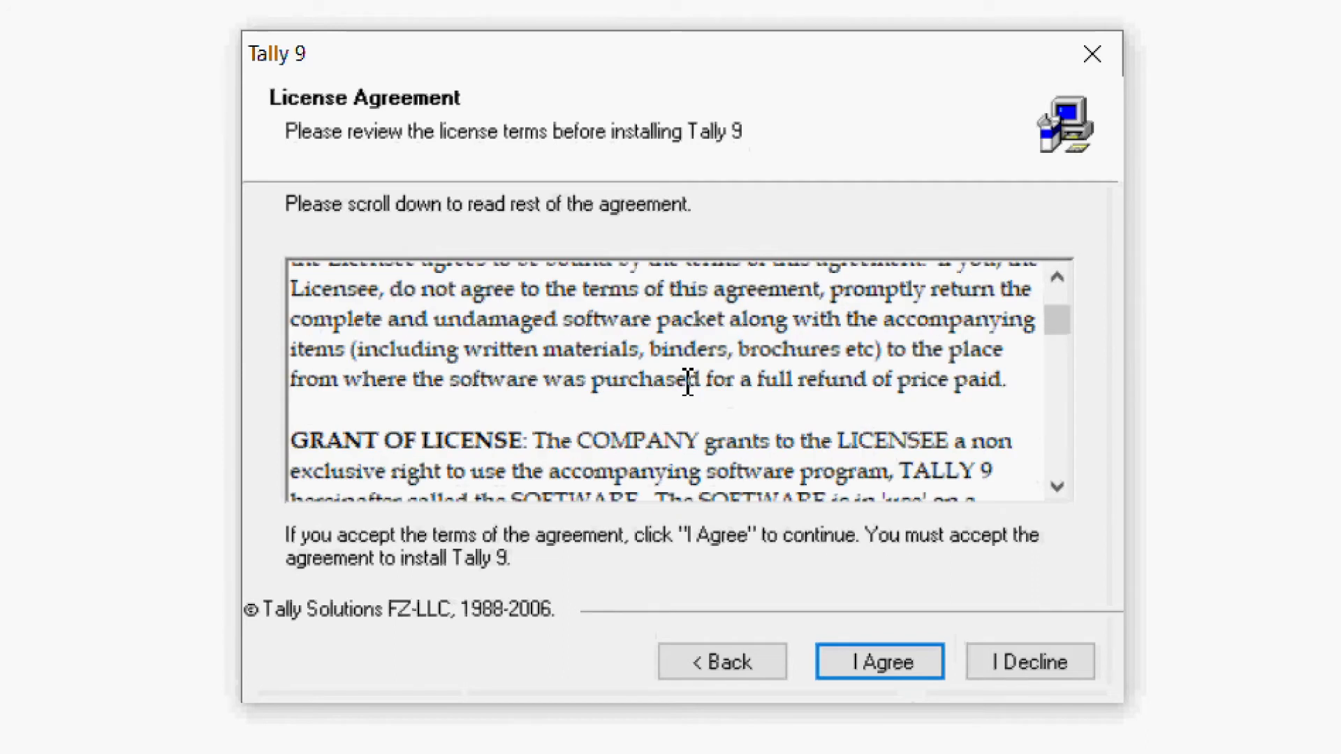
{"action": "scroll", "coordinate": [688, 382], "scroll_direction": "down", "scroll_amount": 5}
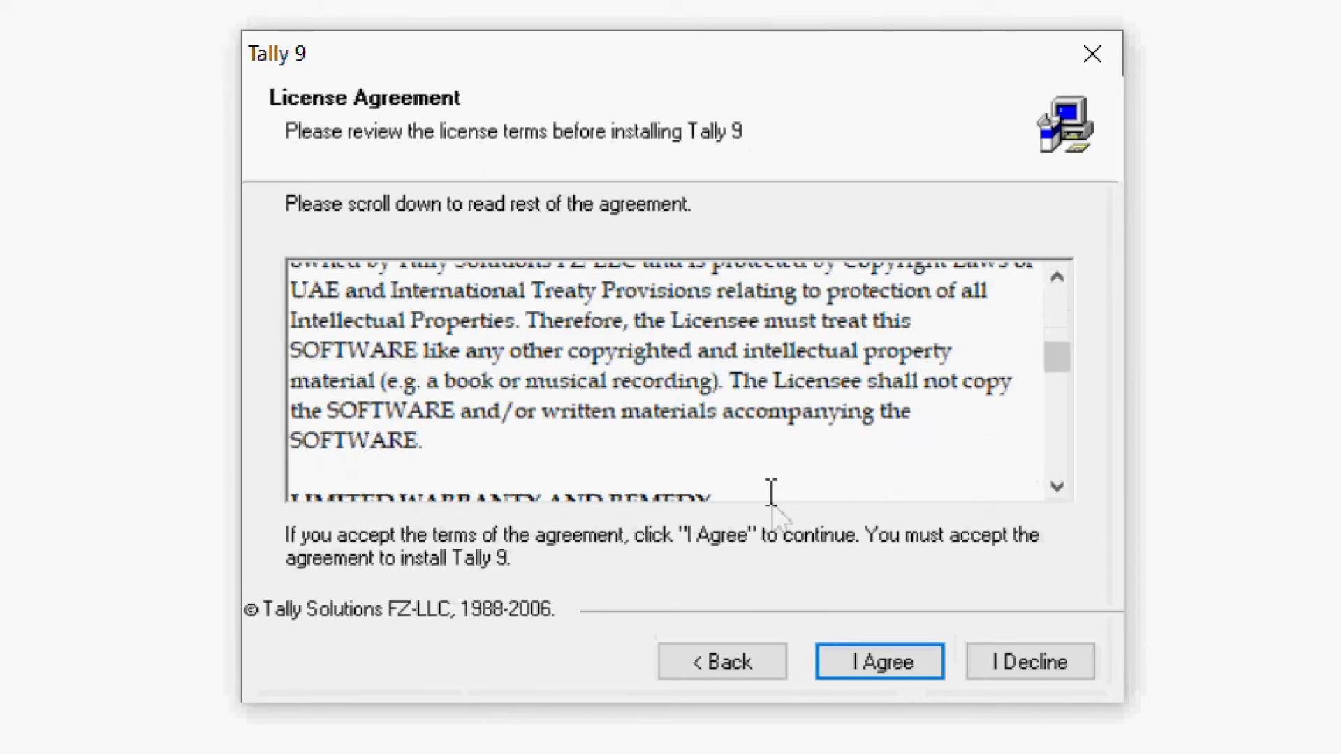
{"action": "left_click", "coordinate": [863, 664]}
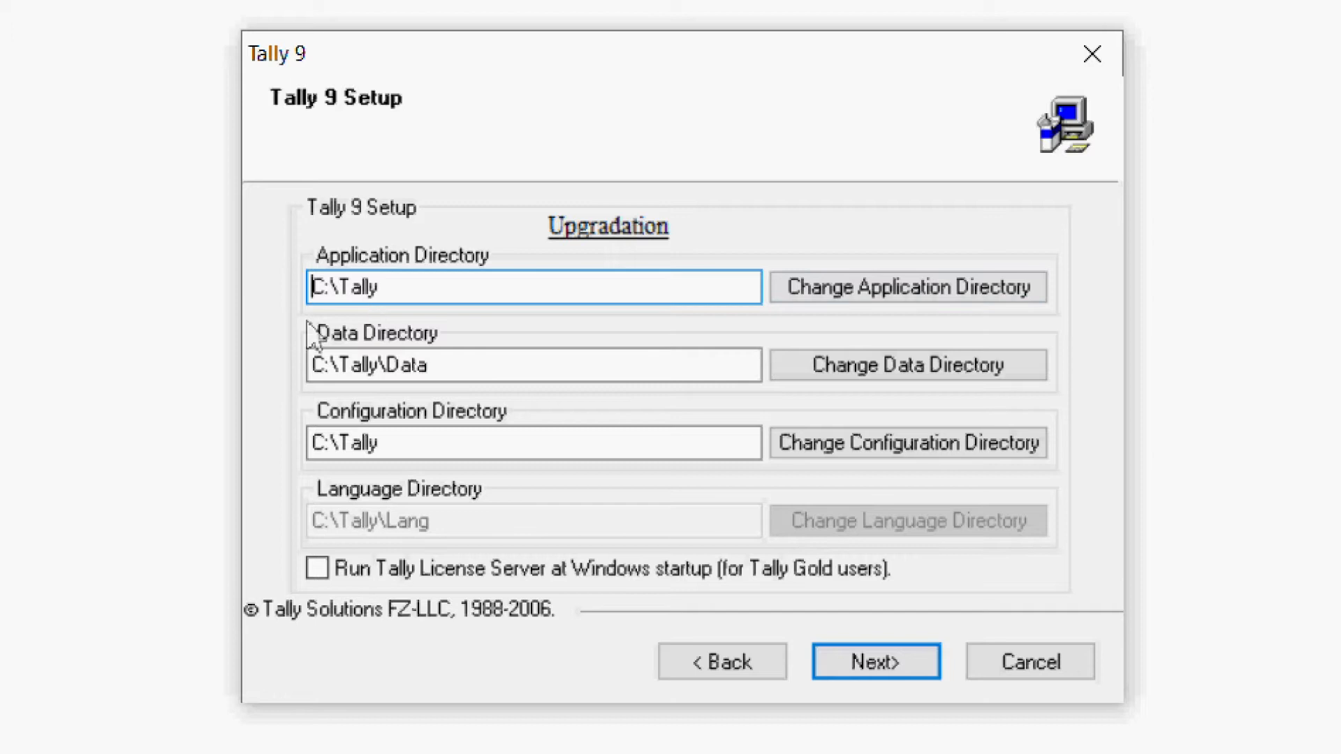
Install Tally 9 in C:\Tally with data in C:\Tally\Data and India/SAARC as the country, and finish the wizard.
{"action": "key", "text": "shift+End"}
{"action": "key", "text": "Delete"}
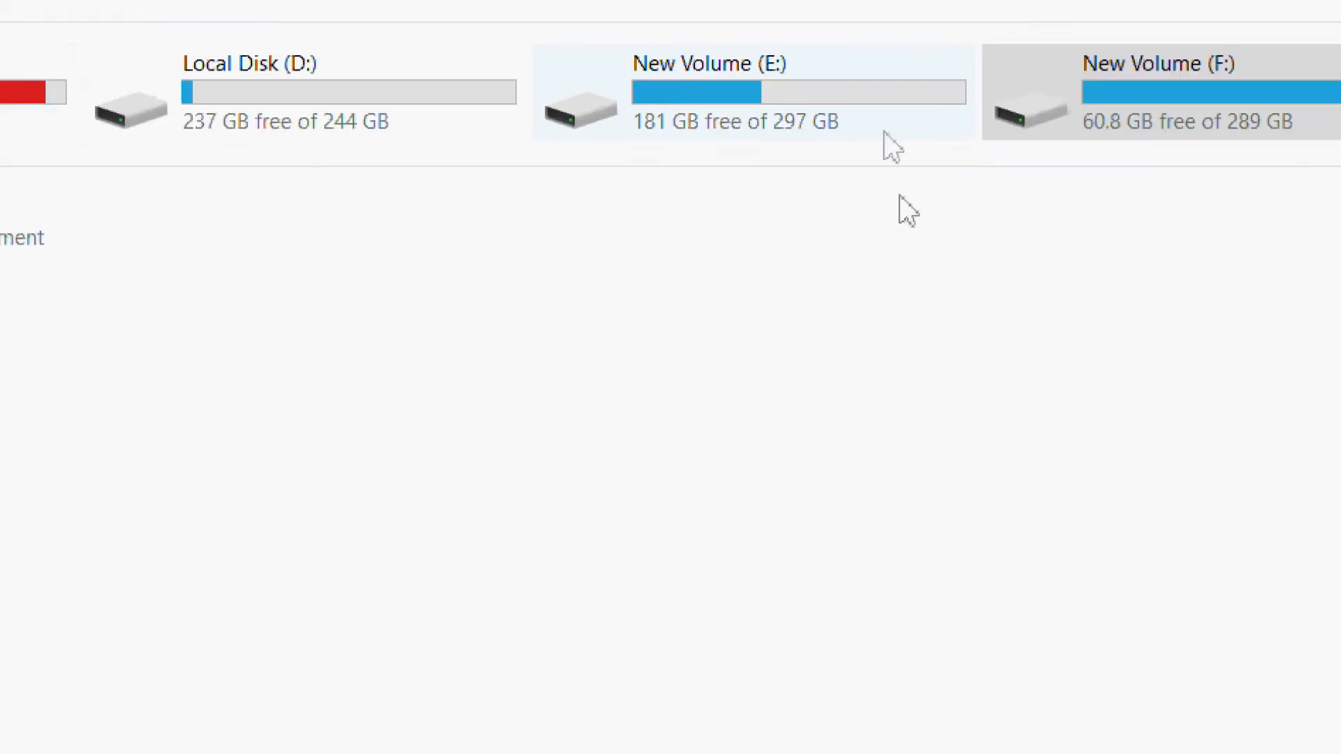
{"action": "left_click", "coordinate": [1189, 133]}
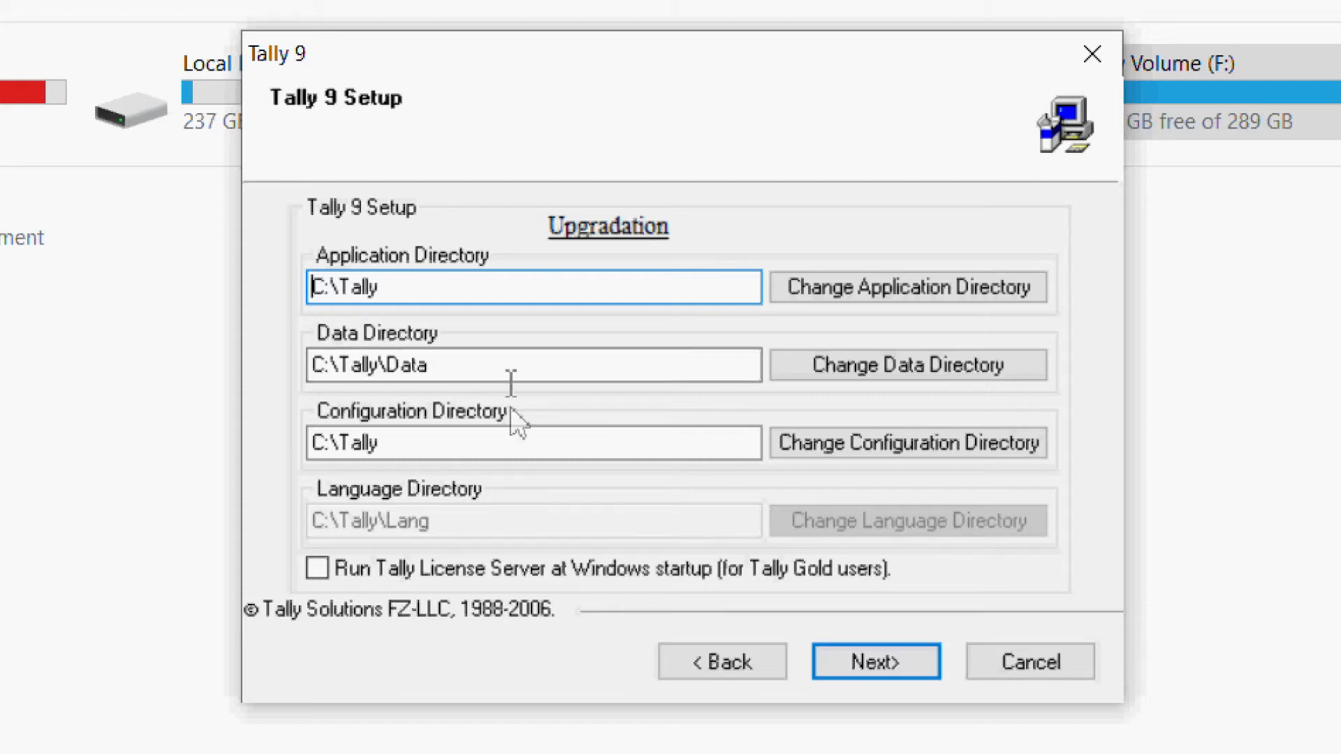
{"action": "left_click", "coordinate": [478, 370]}
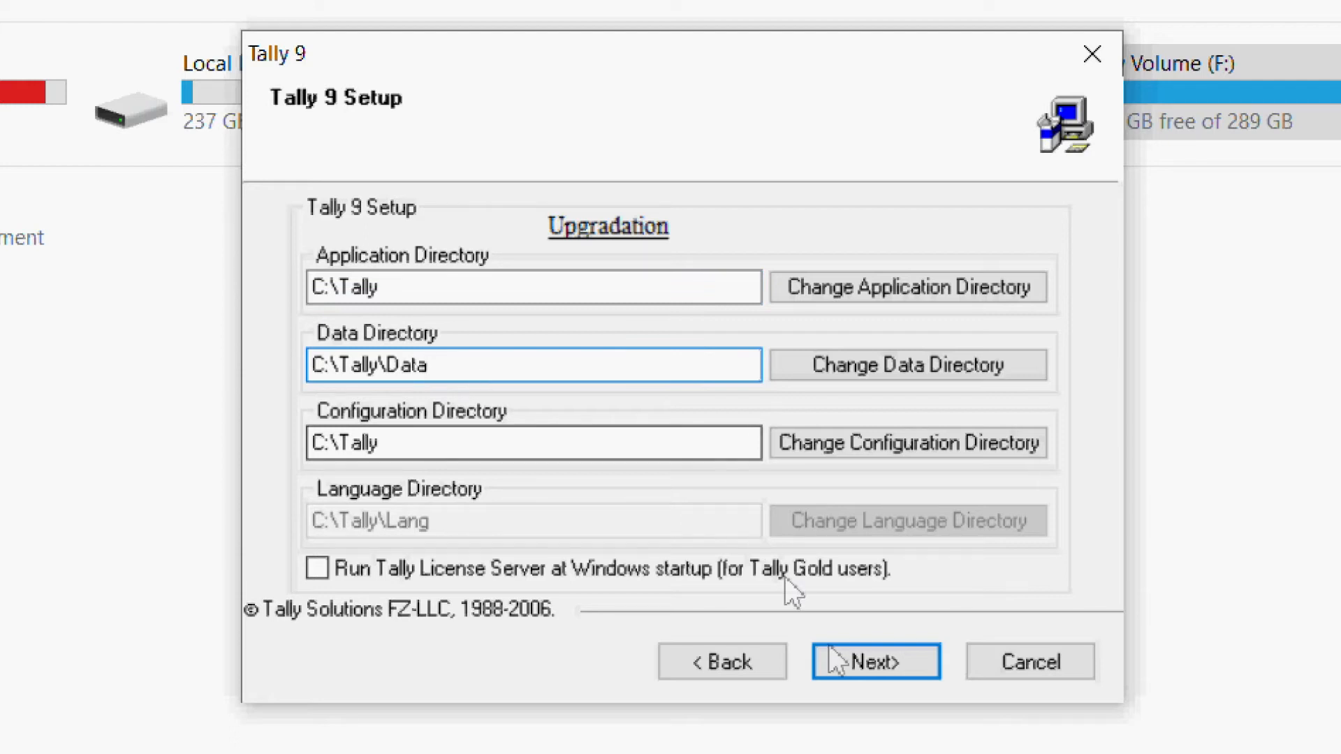
{"action": "left_click", "coordinate": [847, 664]}
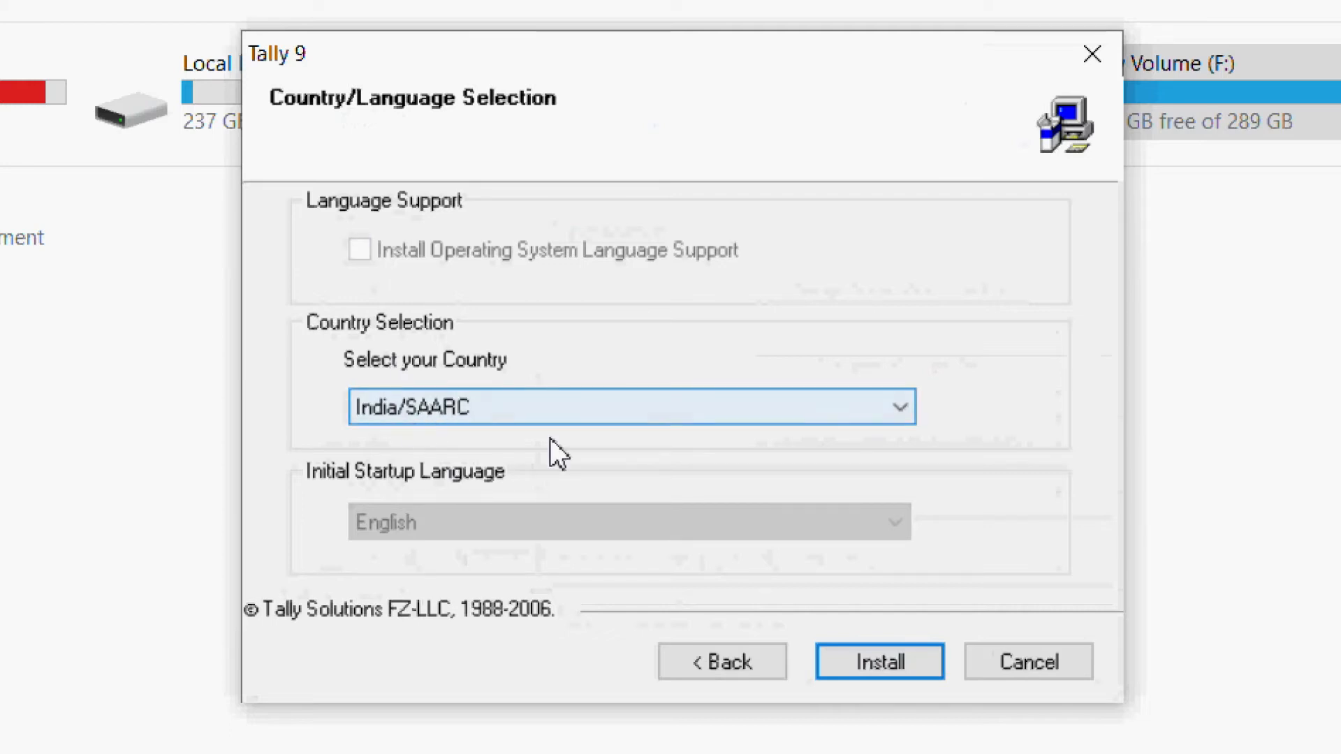
{"action": "left_click", "coordinate": [877, 668]}
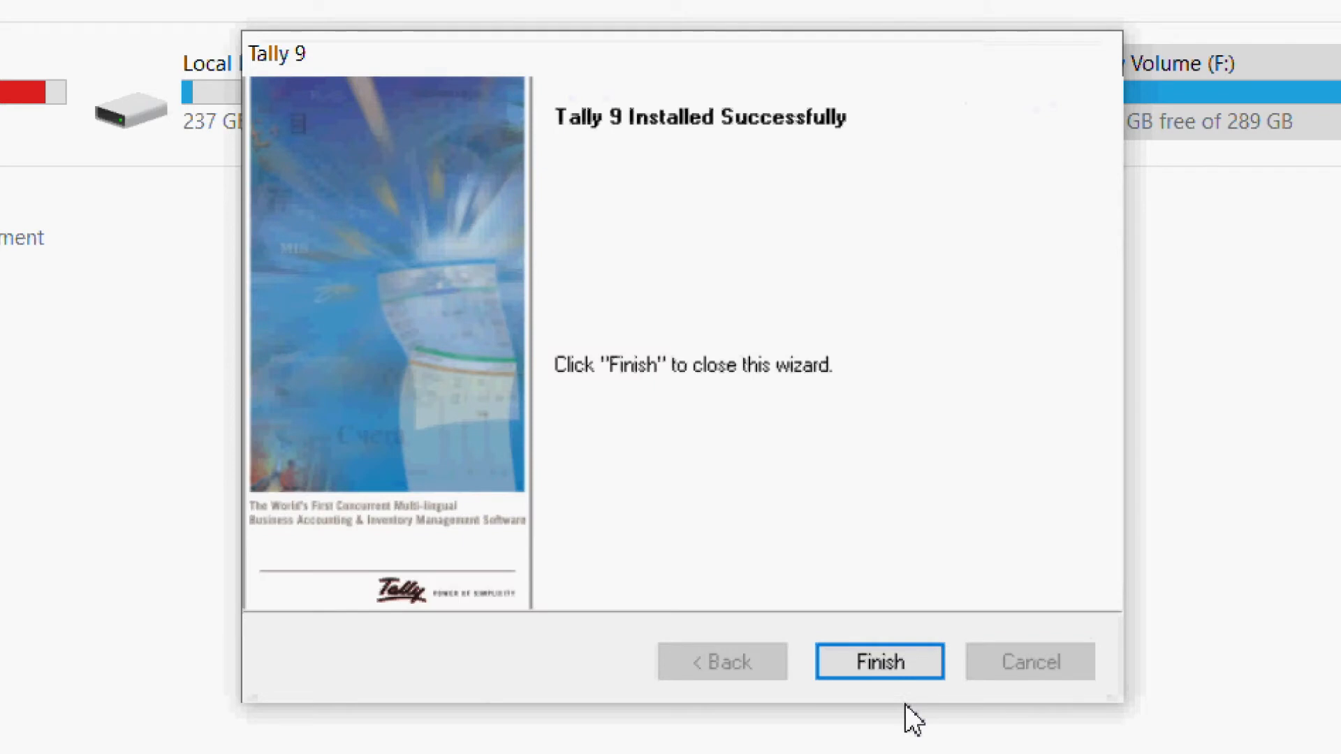
{"action": "left_click", "coordinate": [850, 664]}
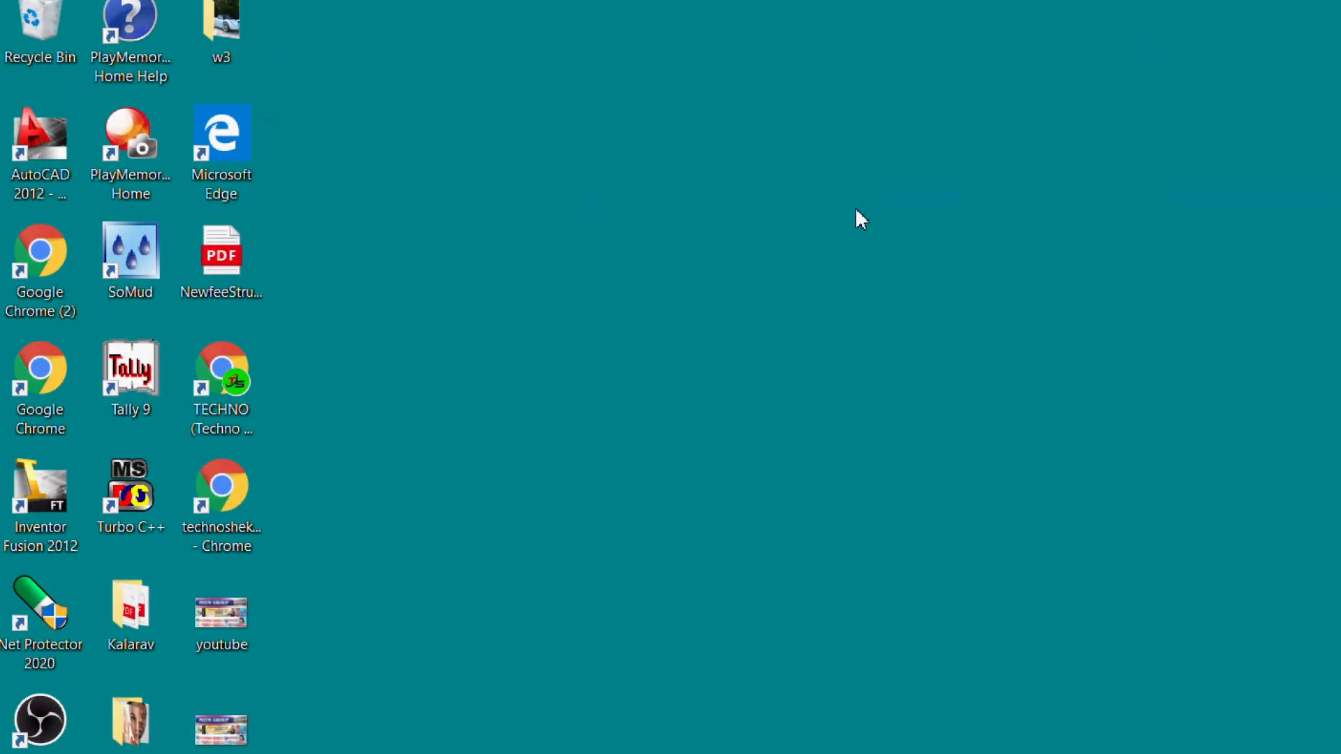
{"action": "right_click", "coordinate": [855, 207]}
{"action": "left_click", "coordinate": [1012, 272]}
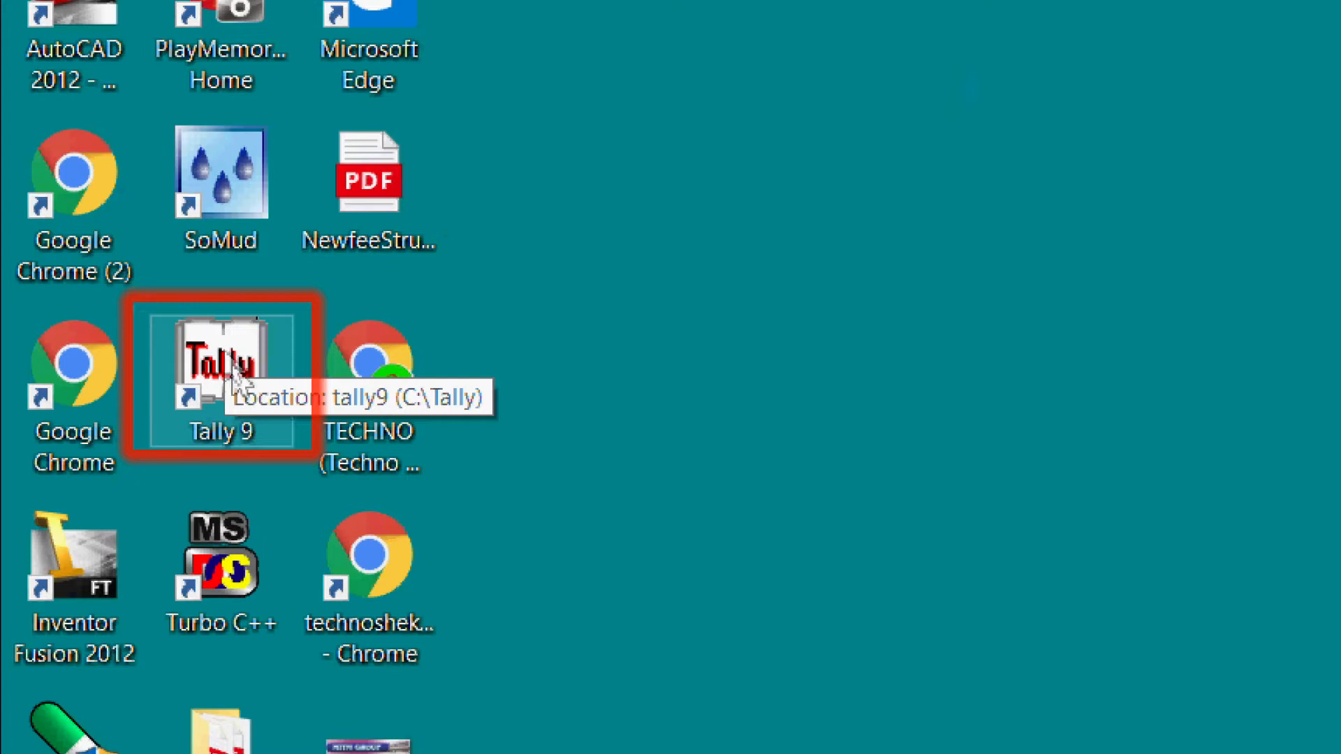
{"action": "right_click", "coordinate": [891, 338]}
{"action": "left_click", "coordinate": [1017, 453]}
{"action": "right_click", "coordinate": [1018, 423]}
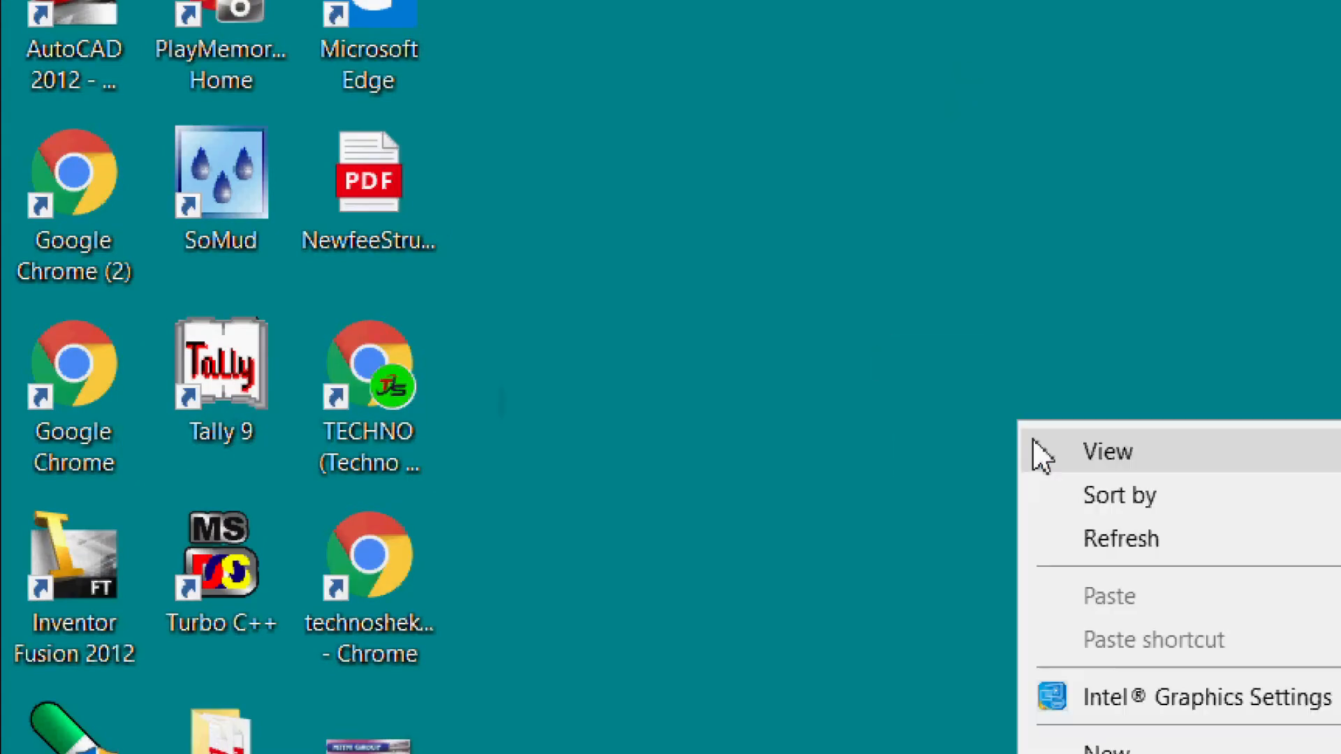
{"action": "left_click", "coordinate": [1122, 545]}
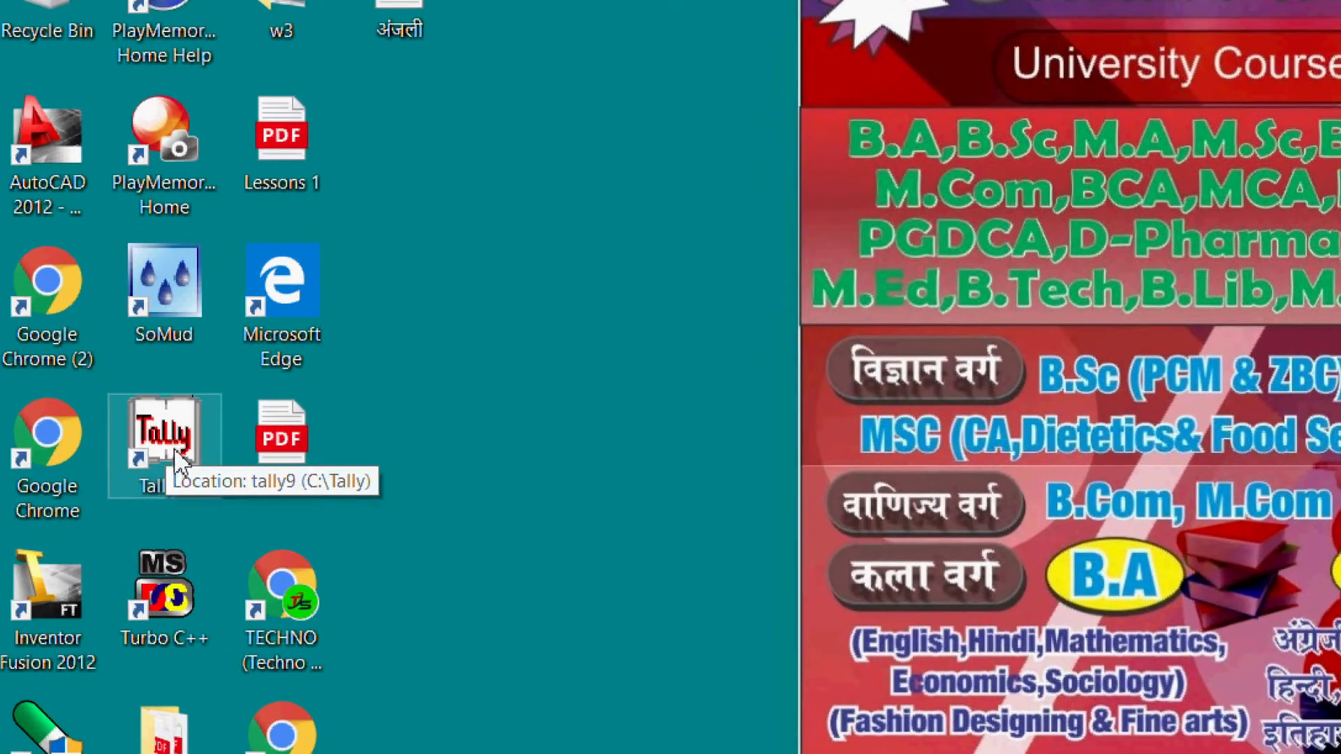
Launch Tally 9 from its desktop shortcut and dismiss the Activation Form.
{"action": "double_click", "coordinate": [167, 458]}
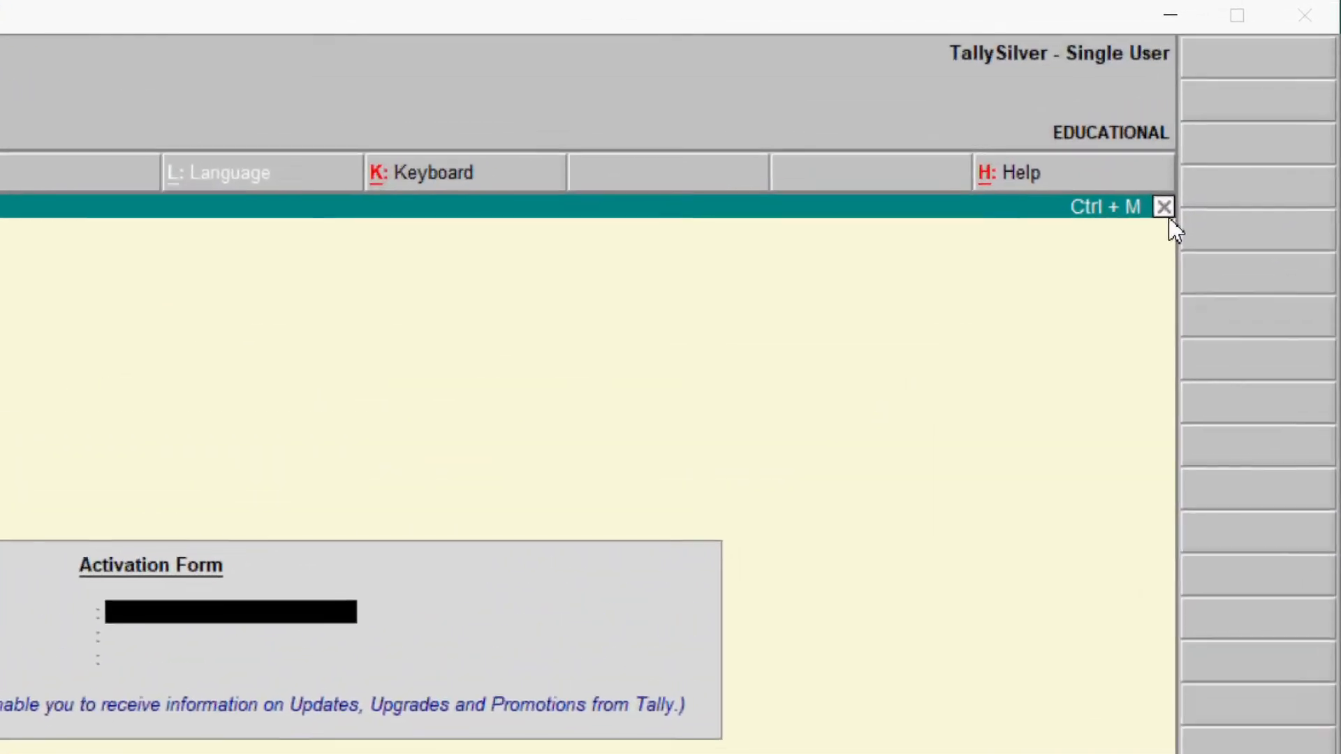
{"action": "left_click", "coordinate": [1152, 238]}
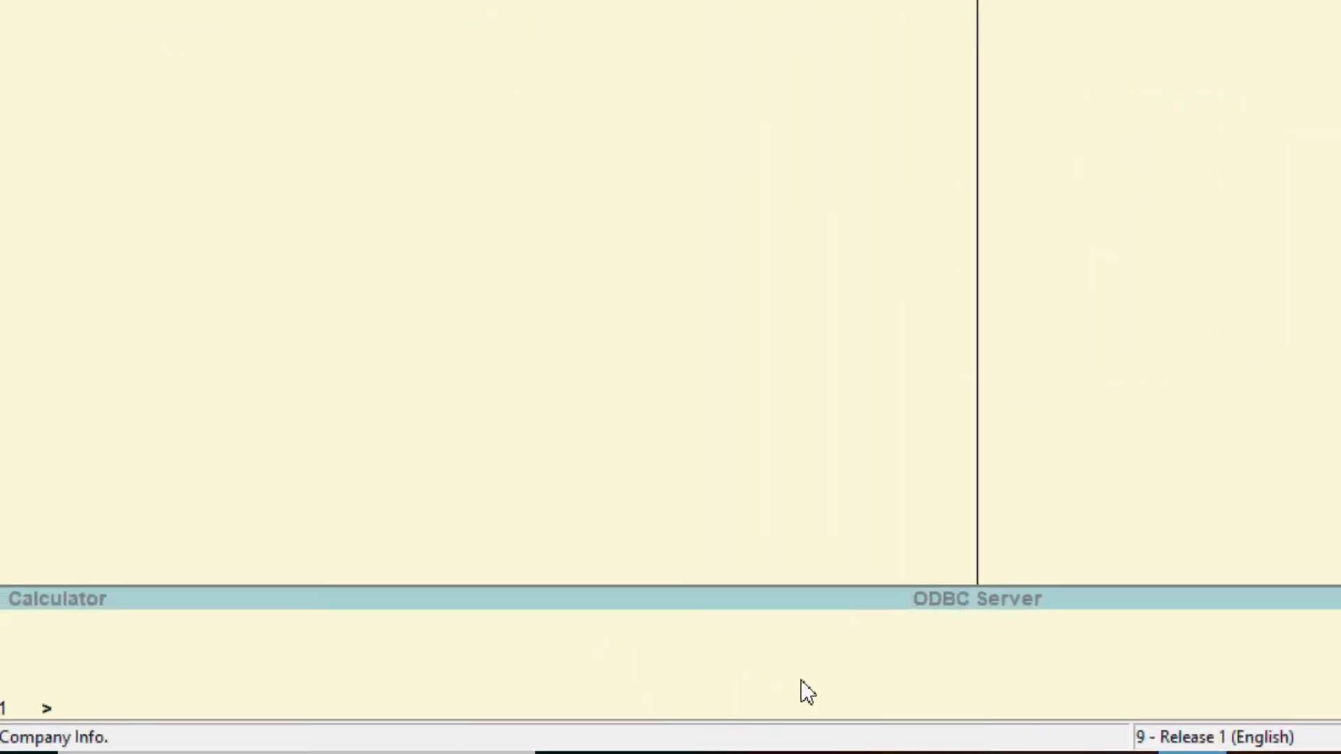
Activate the calculator area and calculate 2+2.
{"action": "left_click", "coordinate": [19, 641]}
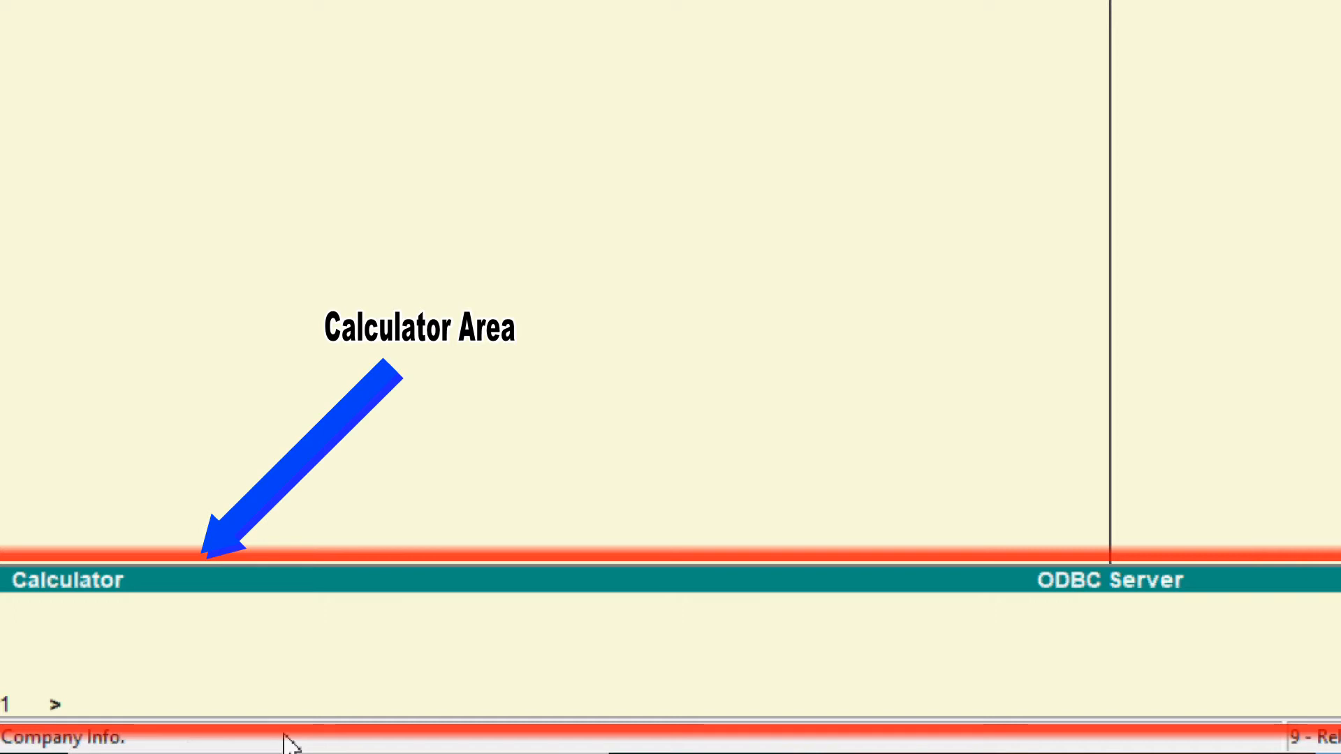
{"action": "type", "text": "2+2"}
{"action": "key", "text": "Return"}
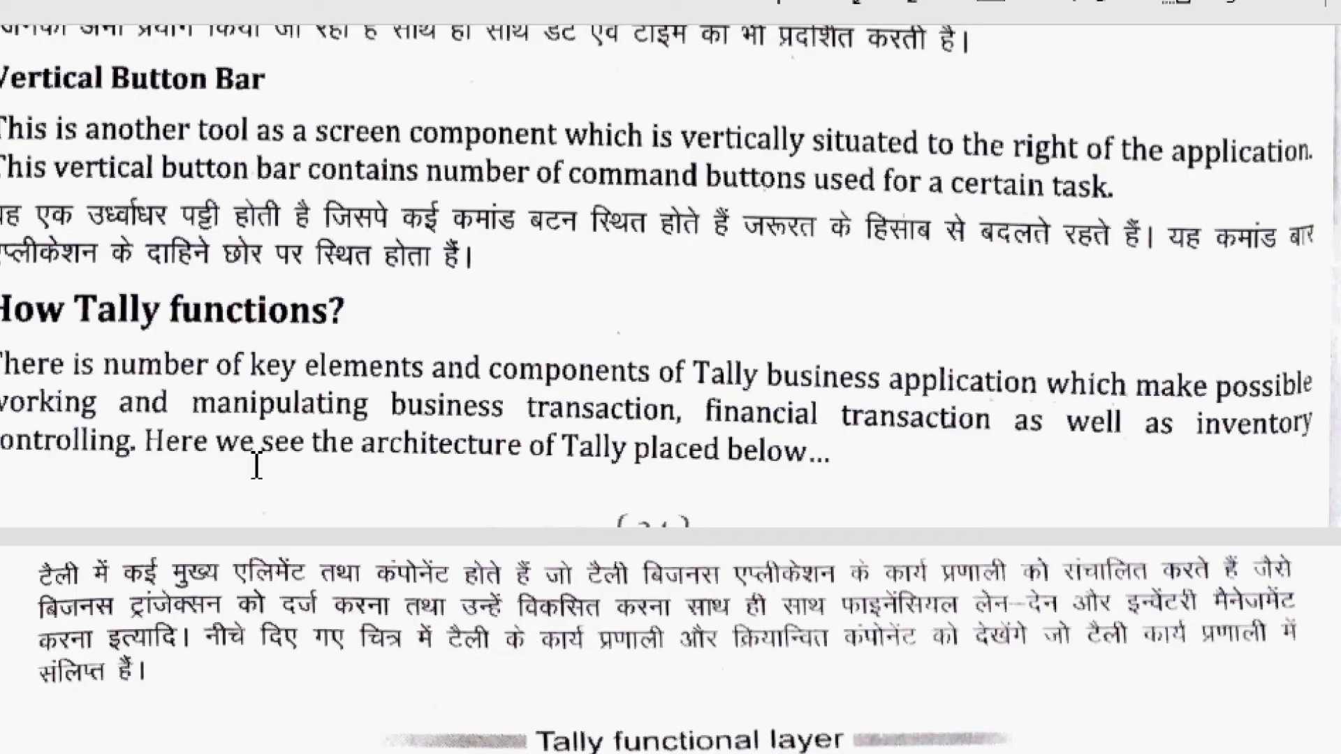
Read the lesson document's sections on how Tally functions, its functional layers and configuring the Tally software.
{"action": "scroll", "coordinate": [675, 440], "scroll_direction": "down", "scroll_amount": 5}
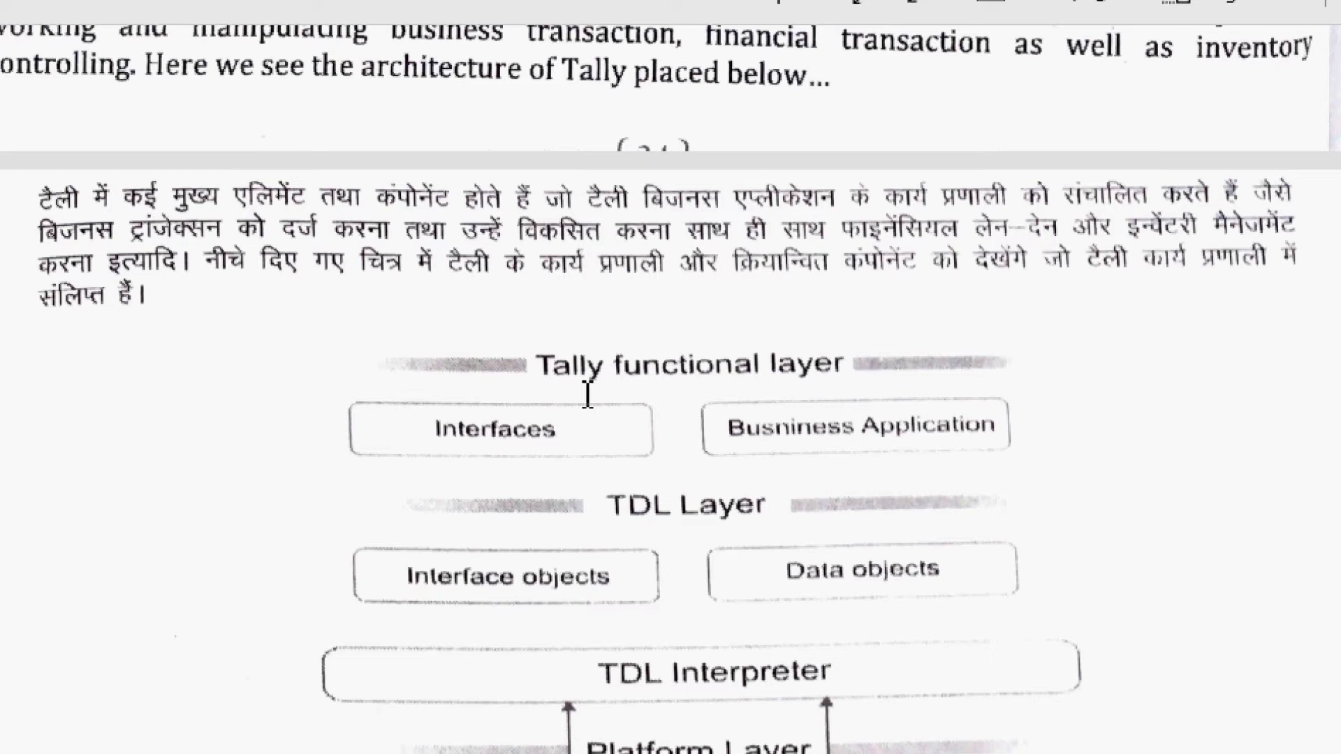
{"action": "scroll", "coordinate": [874, 379], "scroll_direction": "down", "scroll_amount": 2}
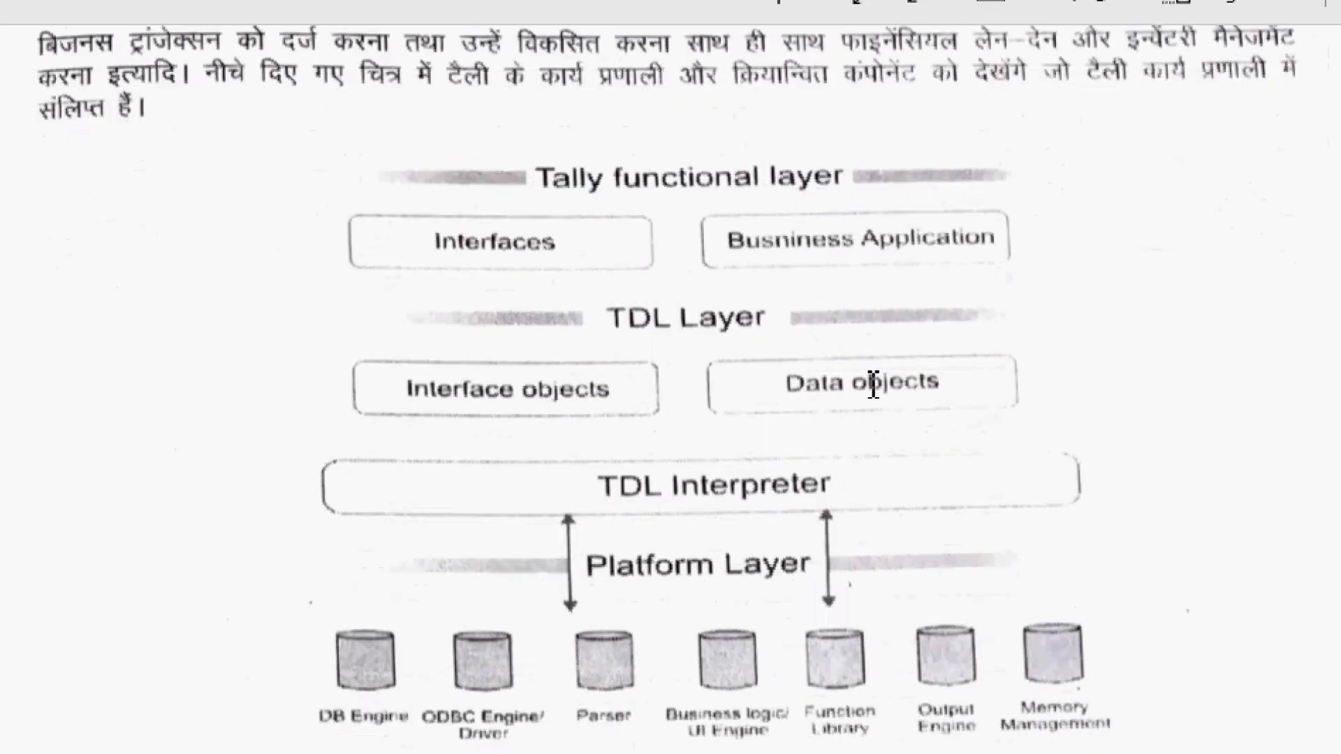
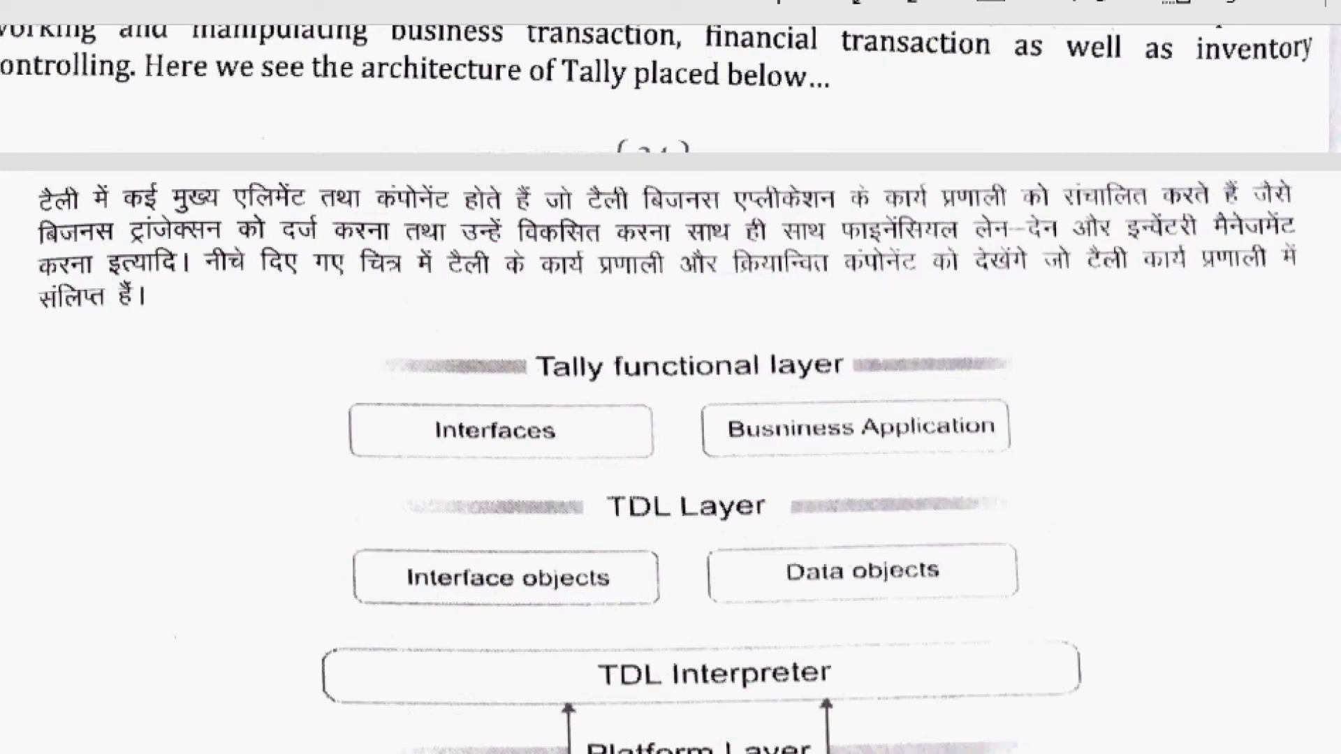
{"action": "scroll", "coordinate": [592, 648], "scroll_direction": "down", "scroll_amount": 15}
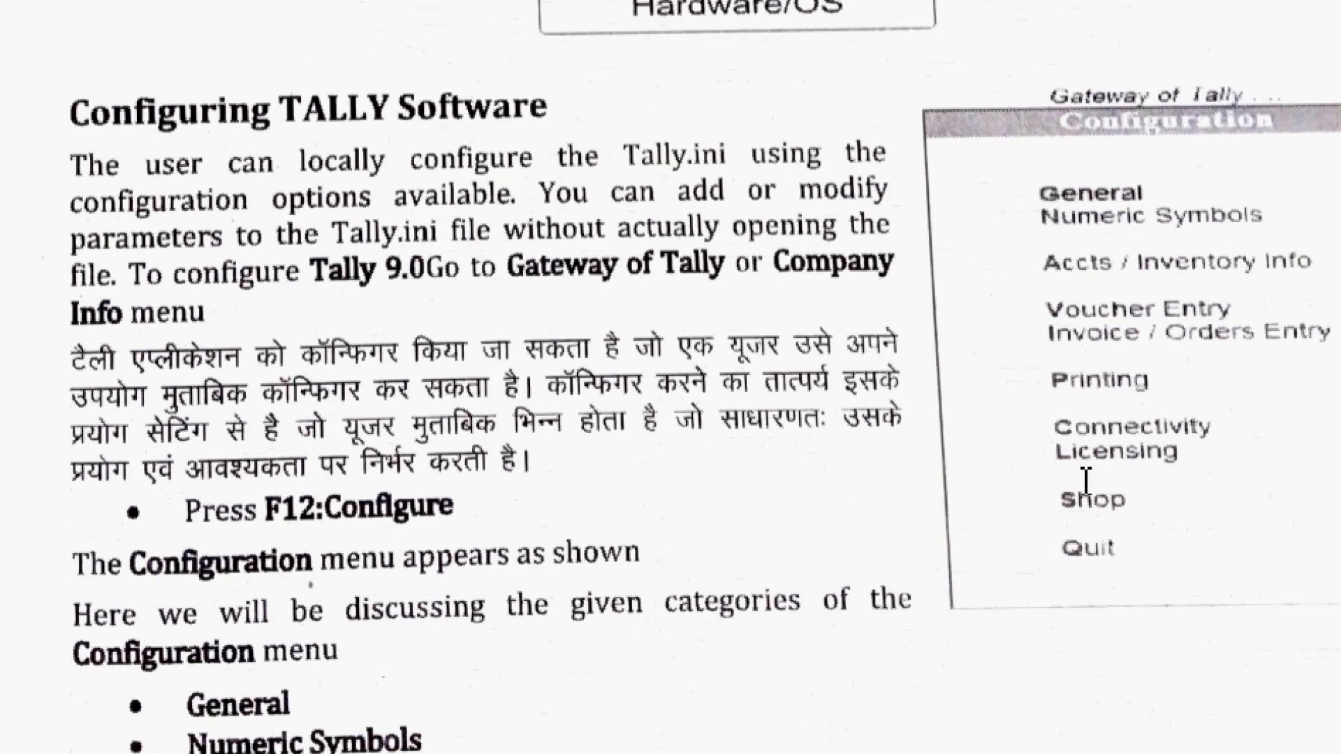
{"action": "scroll", "coordinate": [979, 470], "scroll_direction": "down", "scroll_amount": 3}
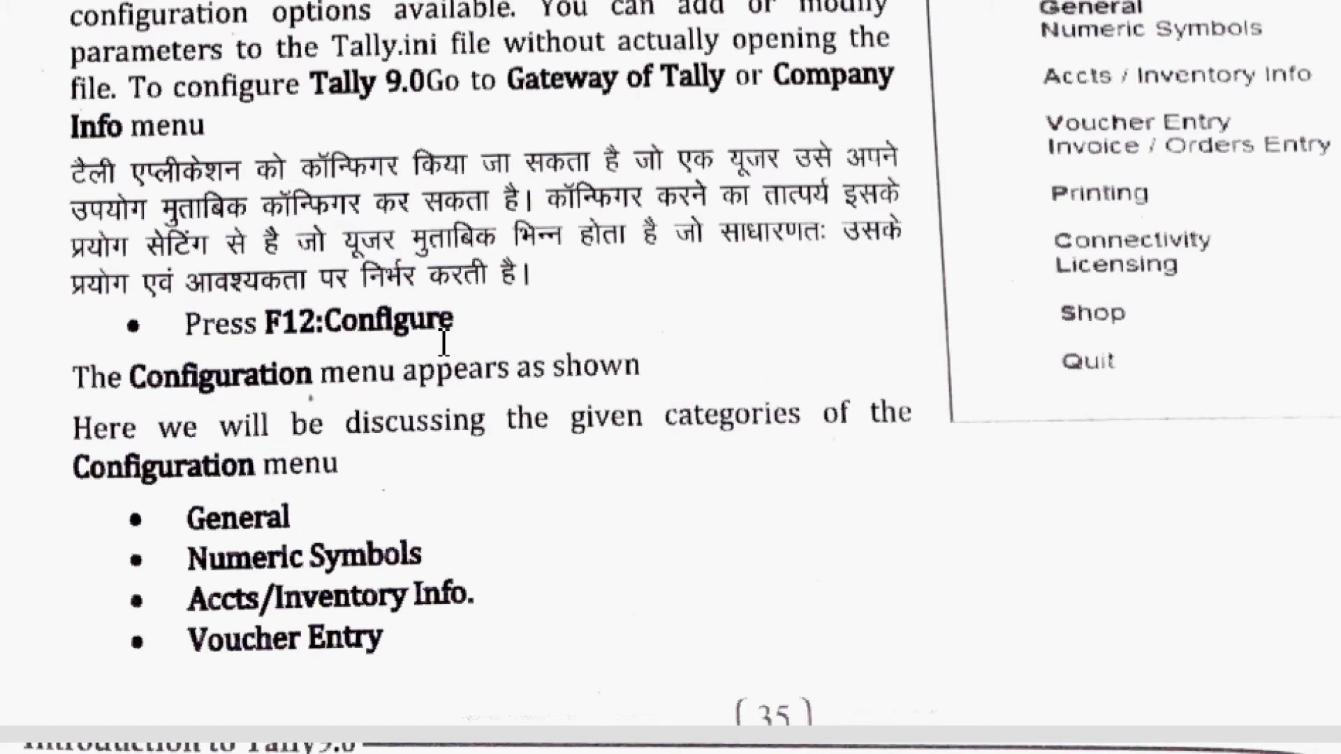
{"action": "scroll", "coordinate": [526, 455], "scroll_direction": "down", "scroll_amount": 3}
{"action": "scroll", "coordinate": [526, 454], "scroll_direction": "down", "scroll_amount": 3}
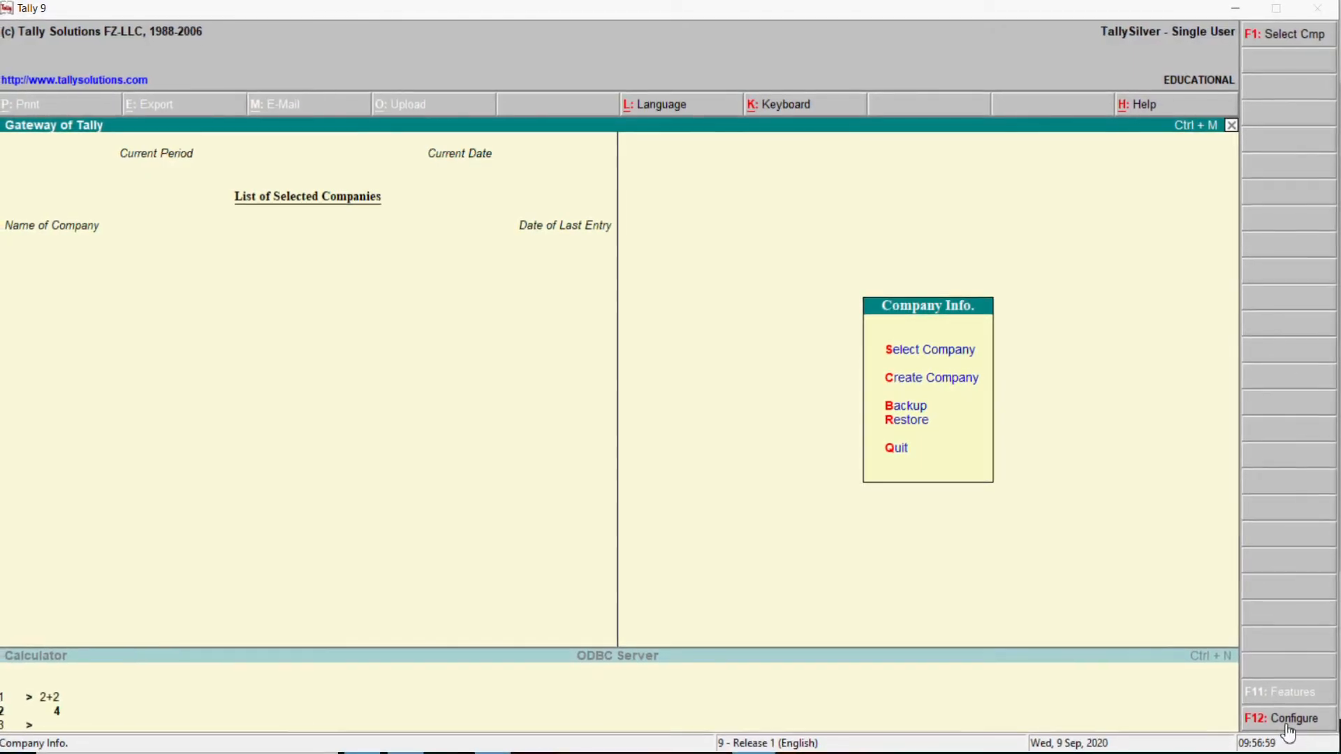
In the general configuration, set the default appearance of names in reports to Name (Alias) and keep Name Only for stock item names.
{"action": "left_click", "coordinate": [1289, 719]}
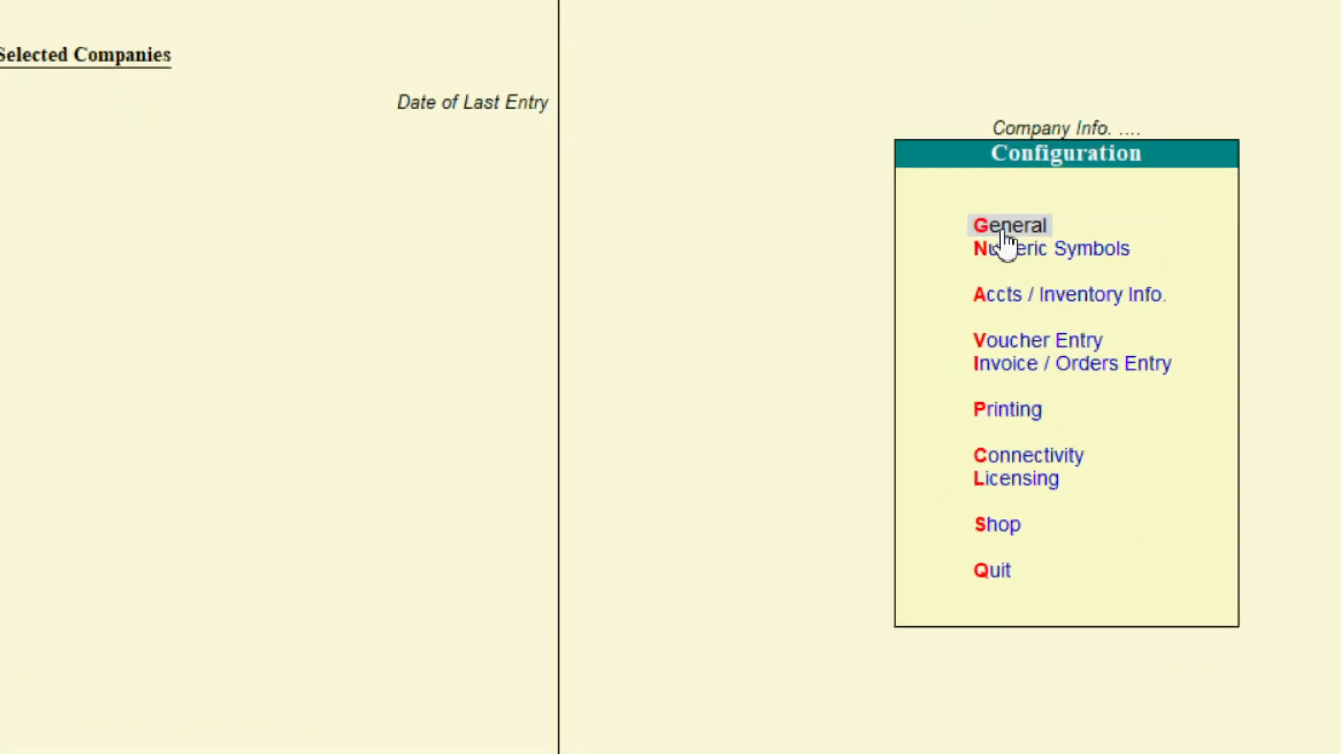
{"action": "left_click", "coordinate": [1004, 232]}
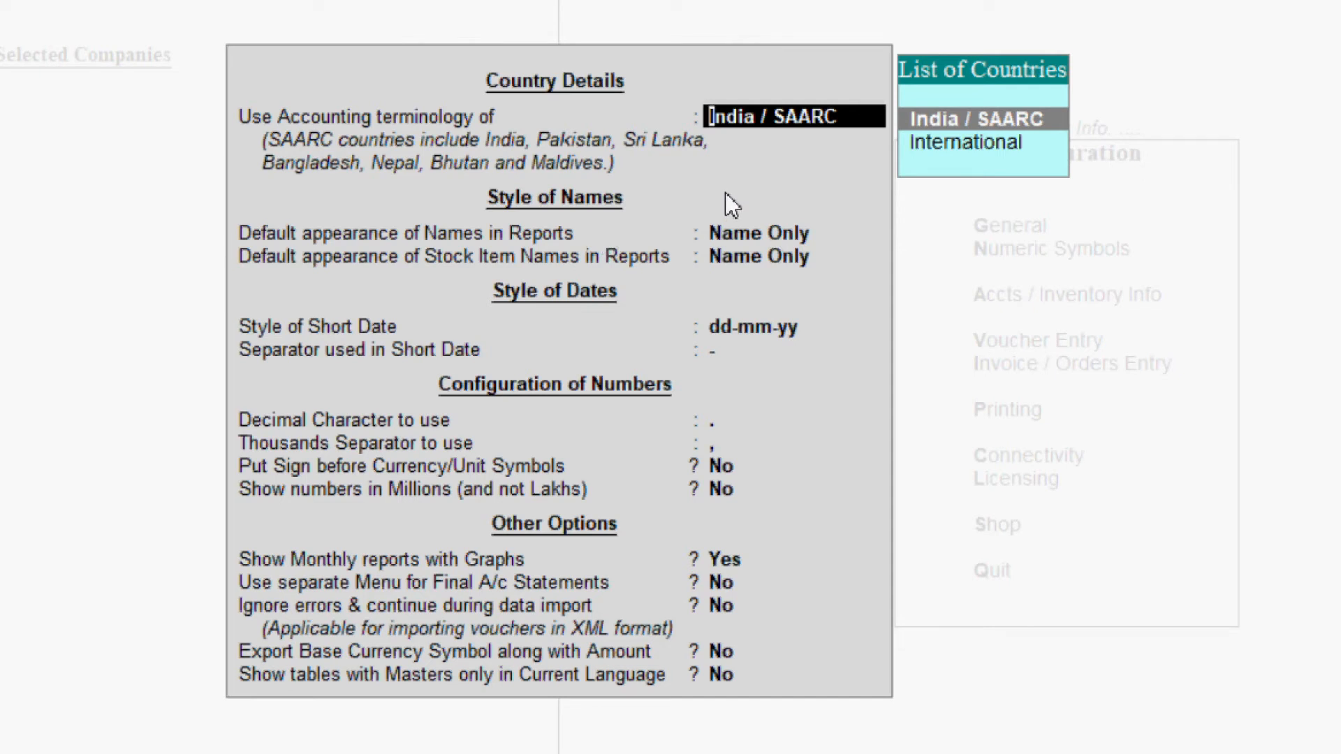
{"action": "key", "text": "Return"}
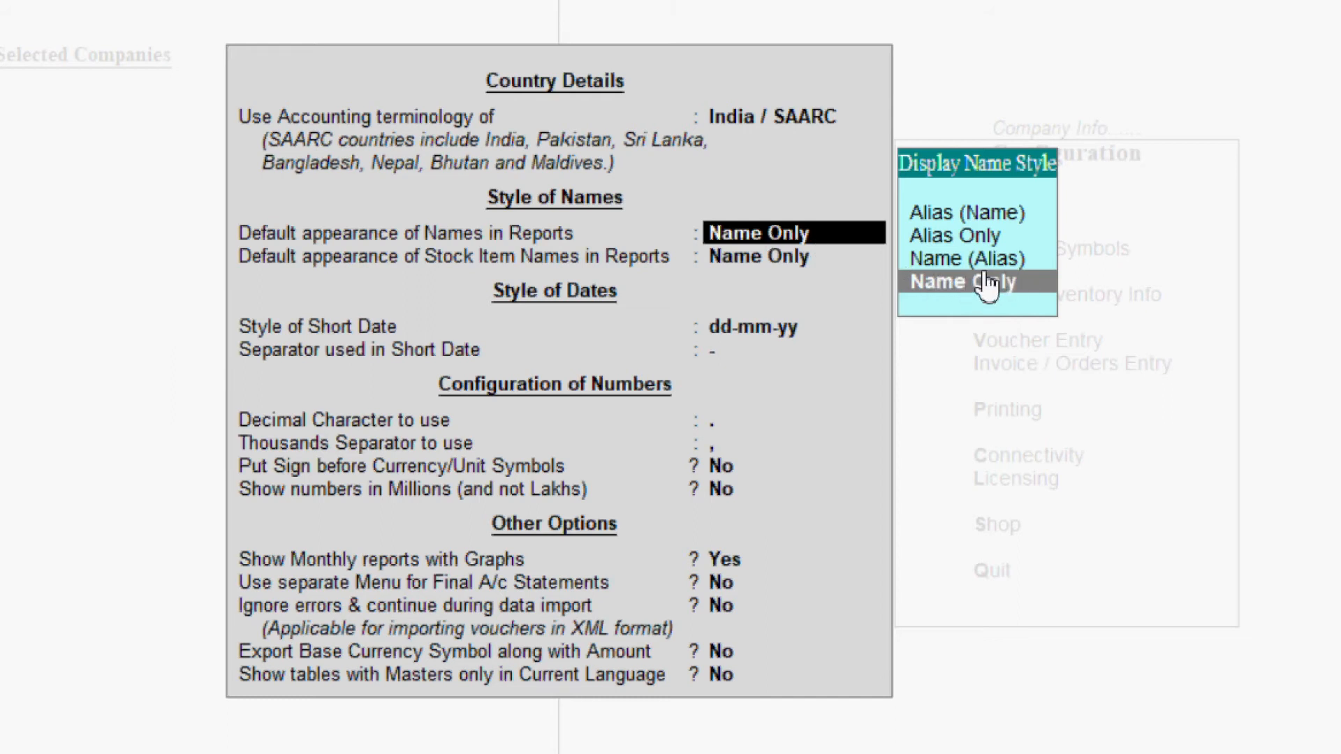
{"action": "key", "text": "Up"}
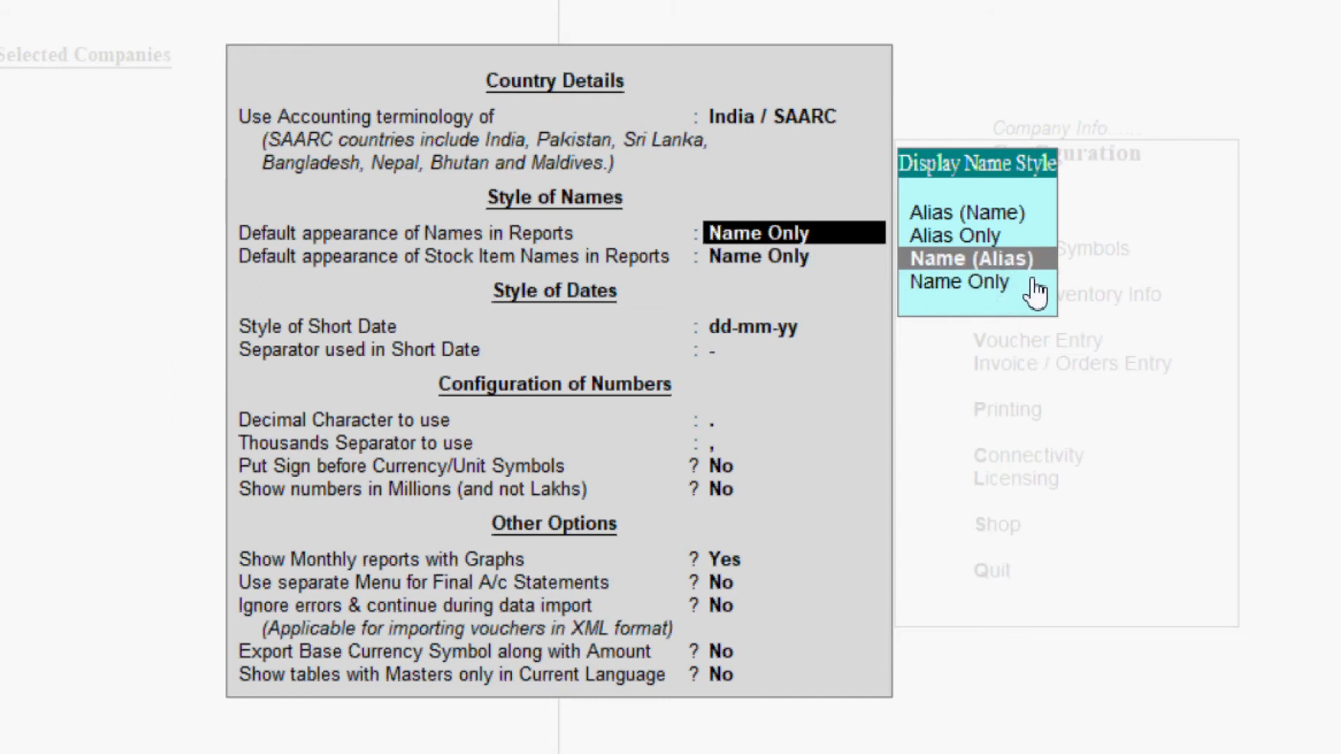
{"action": "key", "text": "Down"}
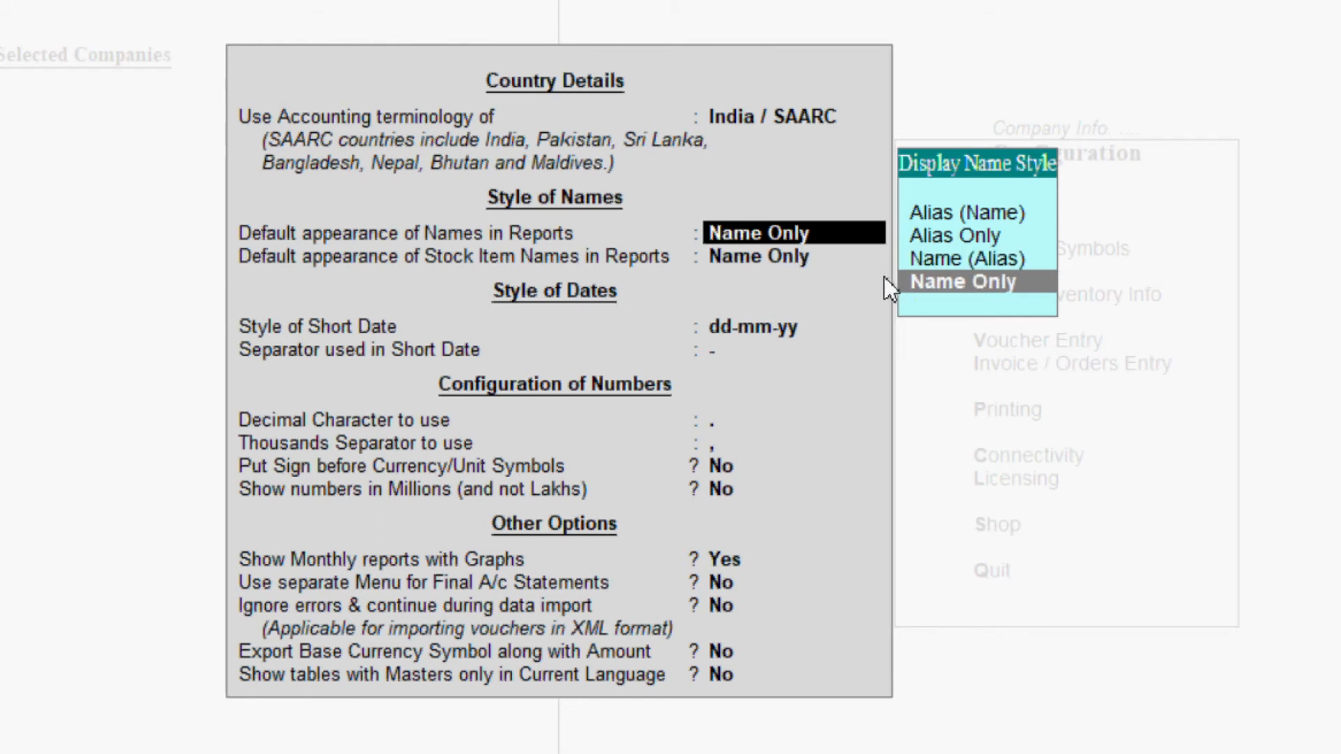
{"action": "left_click", "coordinate": [938, 259]}
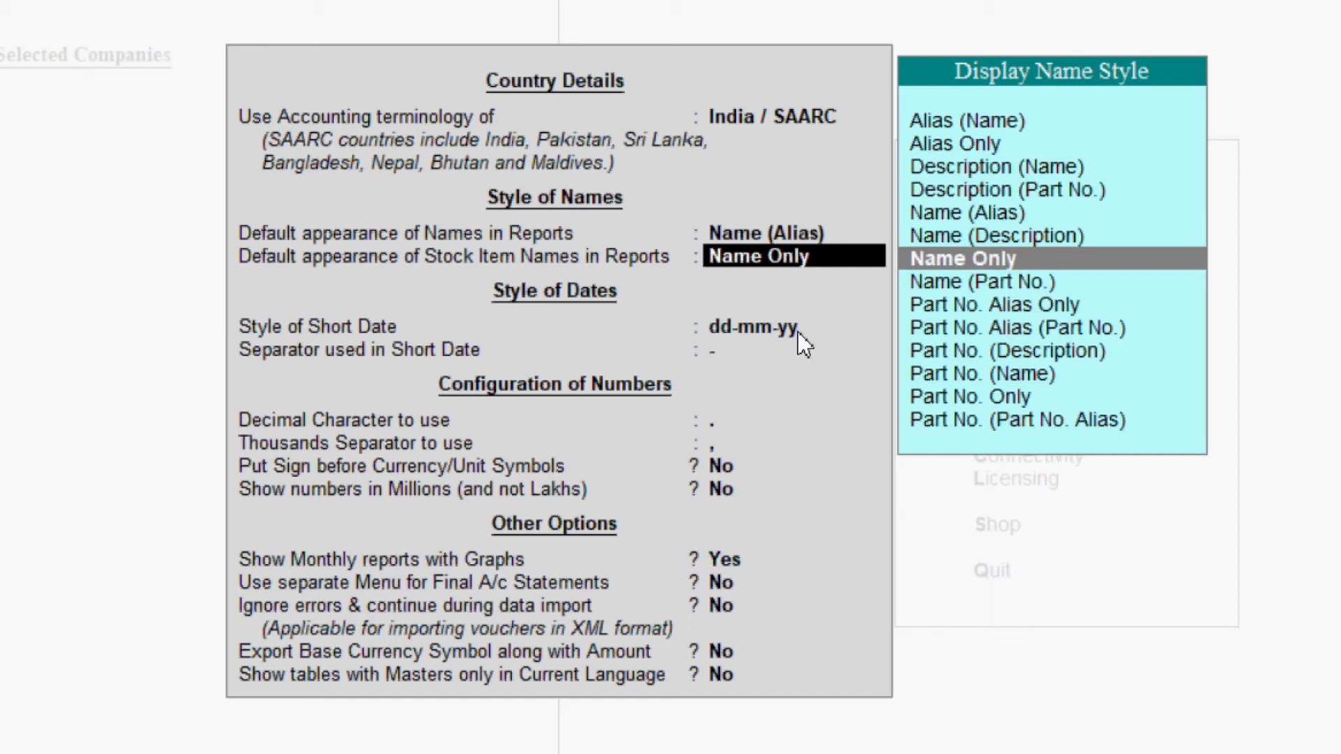
{"action": "key", "text": "Return"}
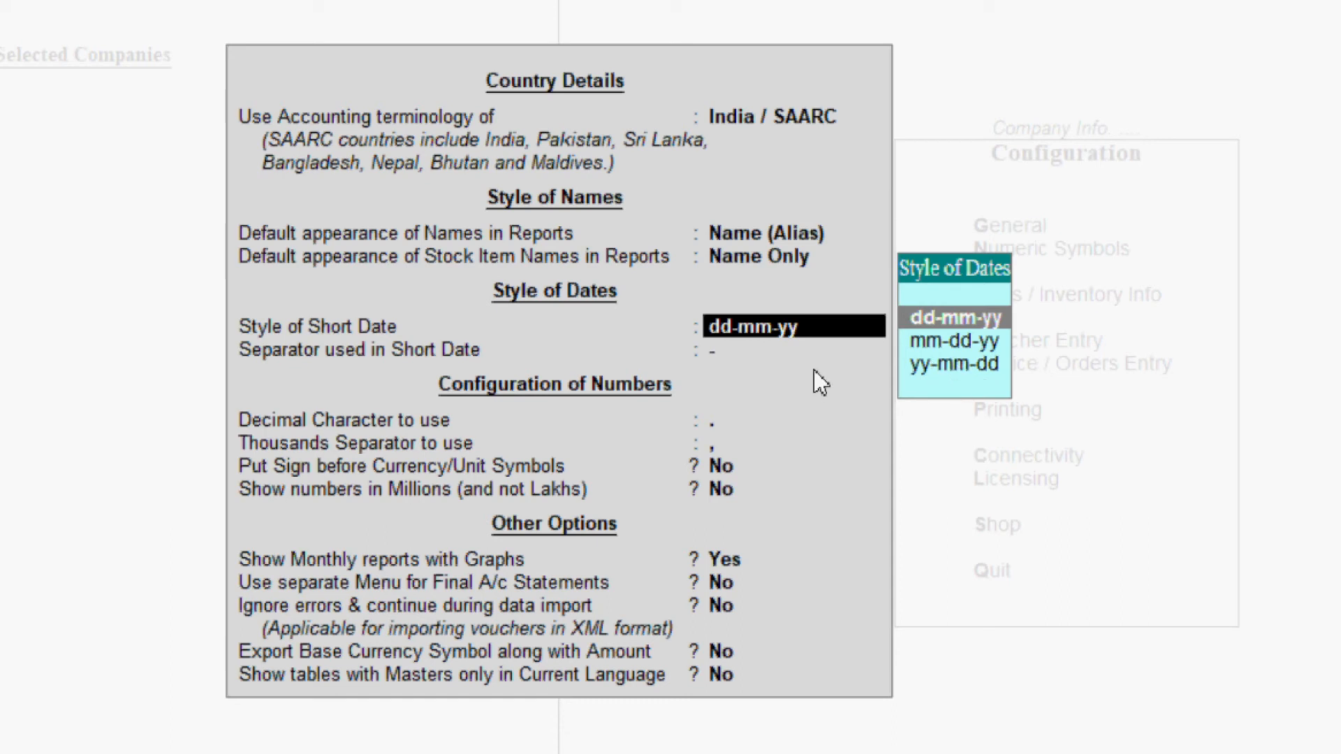
Keep dd-mm-yy as the short date style and set the separator used in short dates to /.
{"action": "key", "text": "Return"}
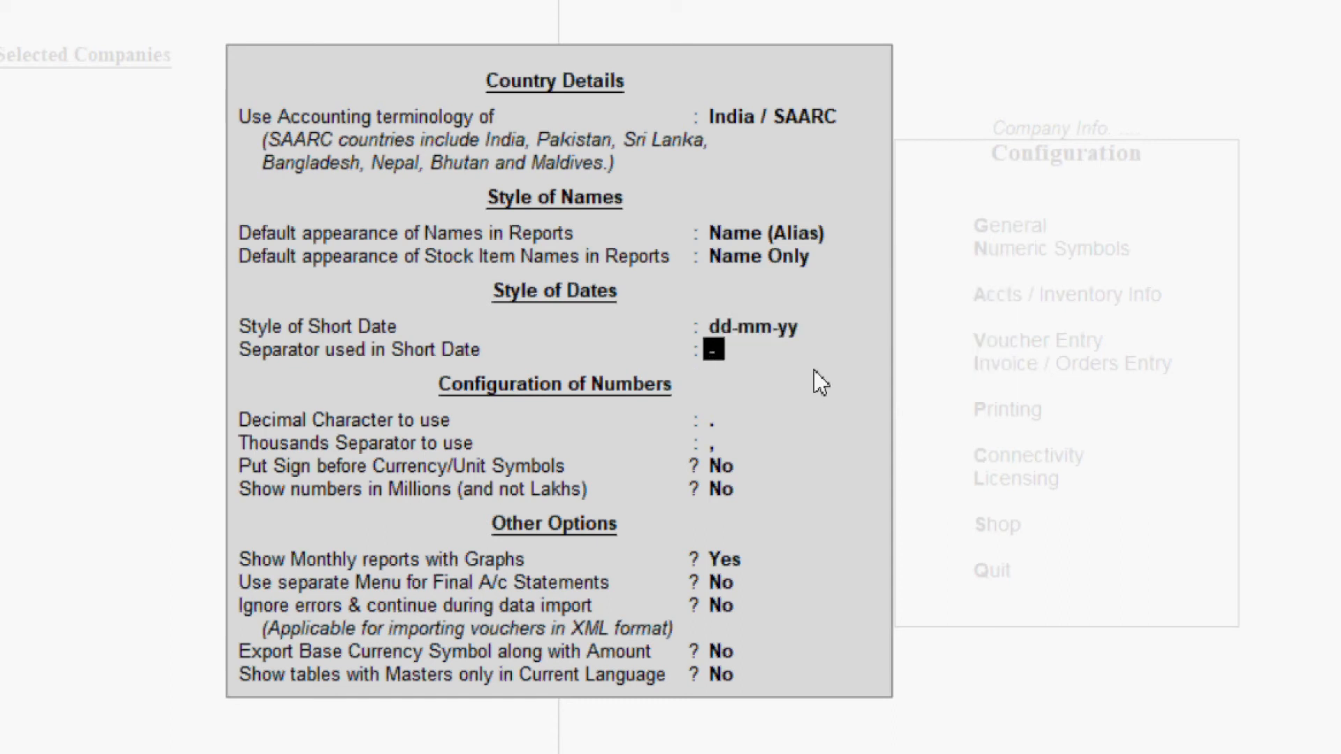
{"action": "key", "text": "Return"}
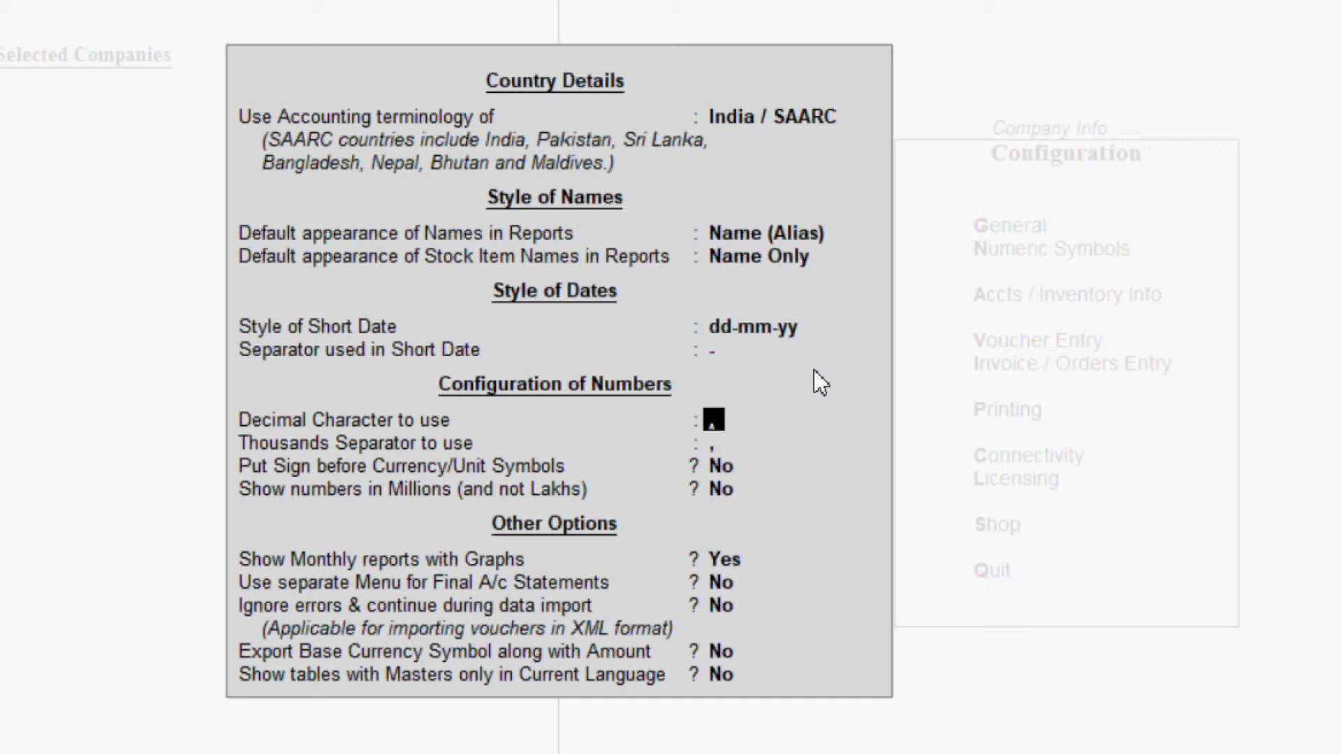
{"action": "key", "text": "Up"}
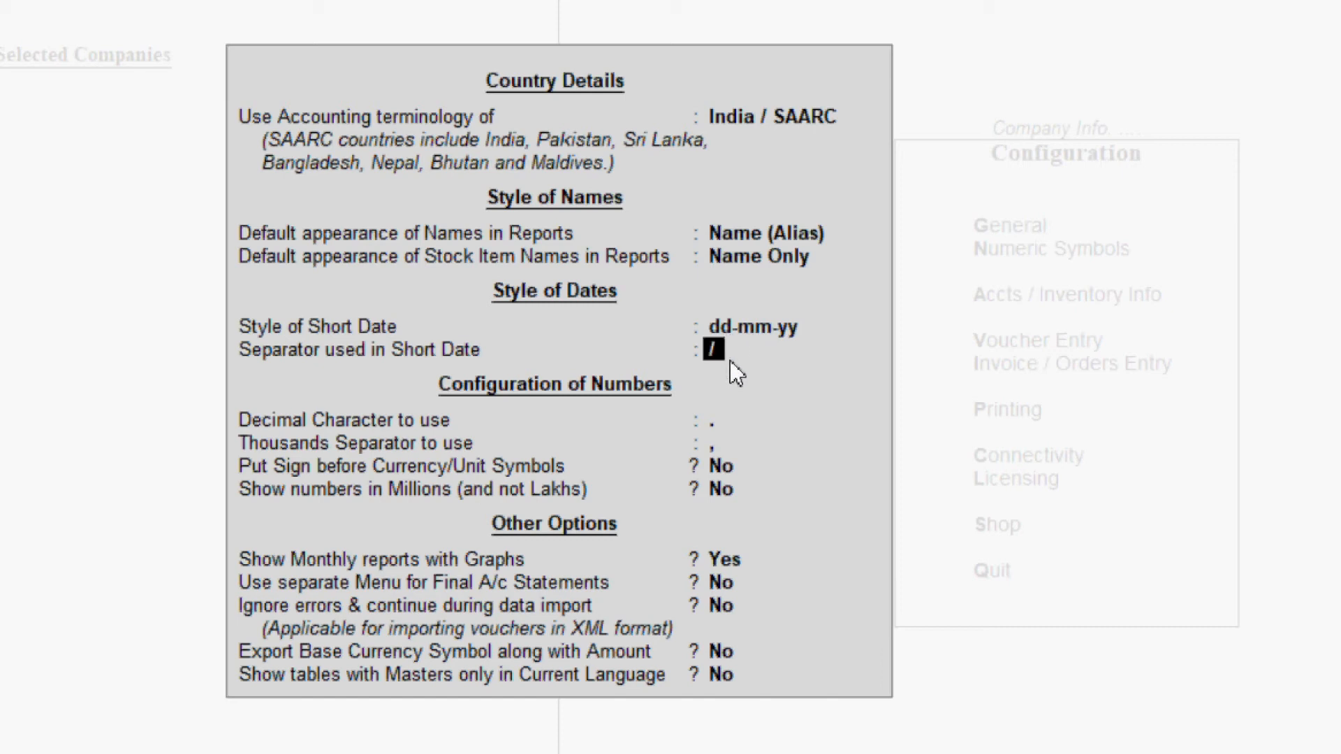
{"action": "key", "text": "Return"}
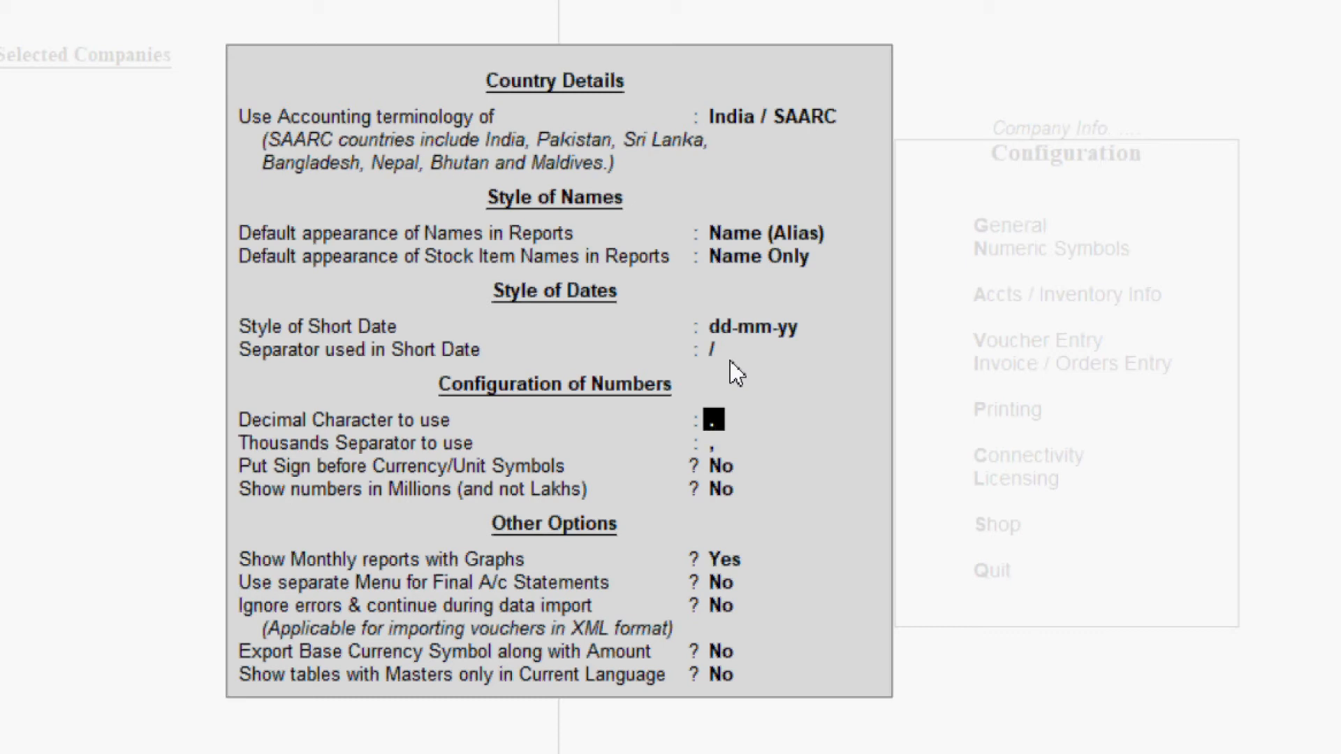
Keep the existing number configuration and other options, and leave the general configuration.
{"action": "key", "text": "Return"}
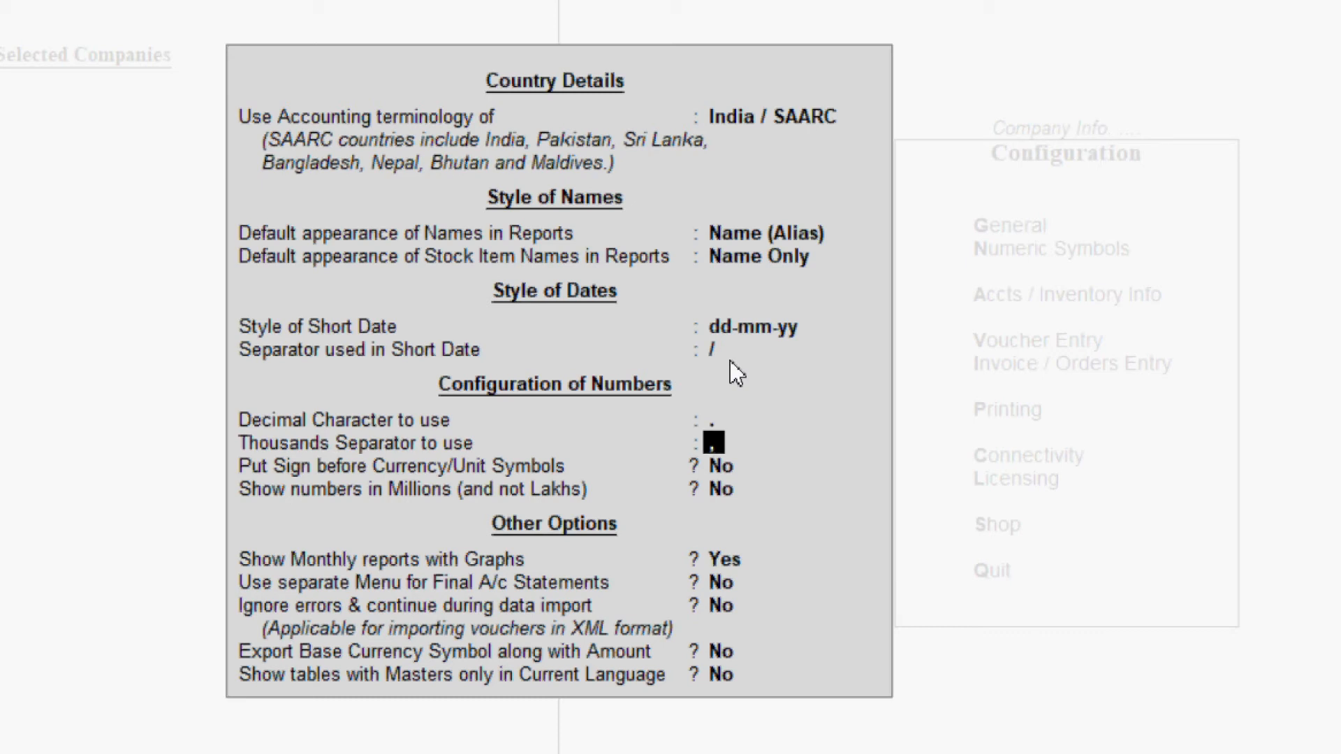
{"action": "key", "text": "Return"}
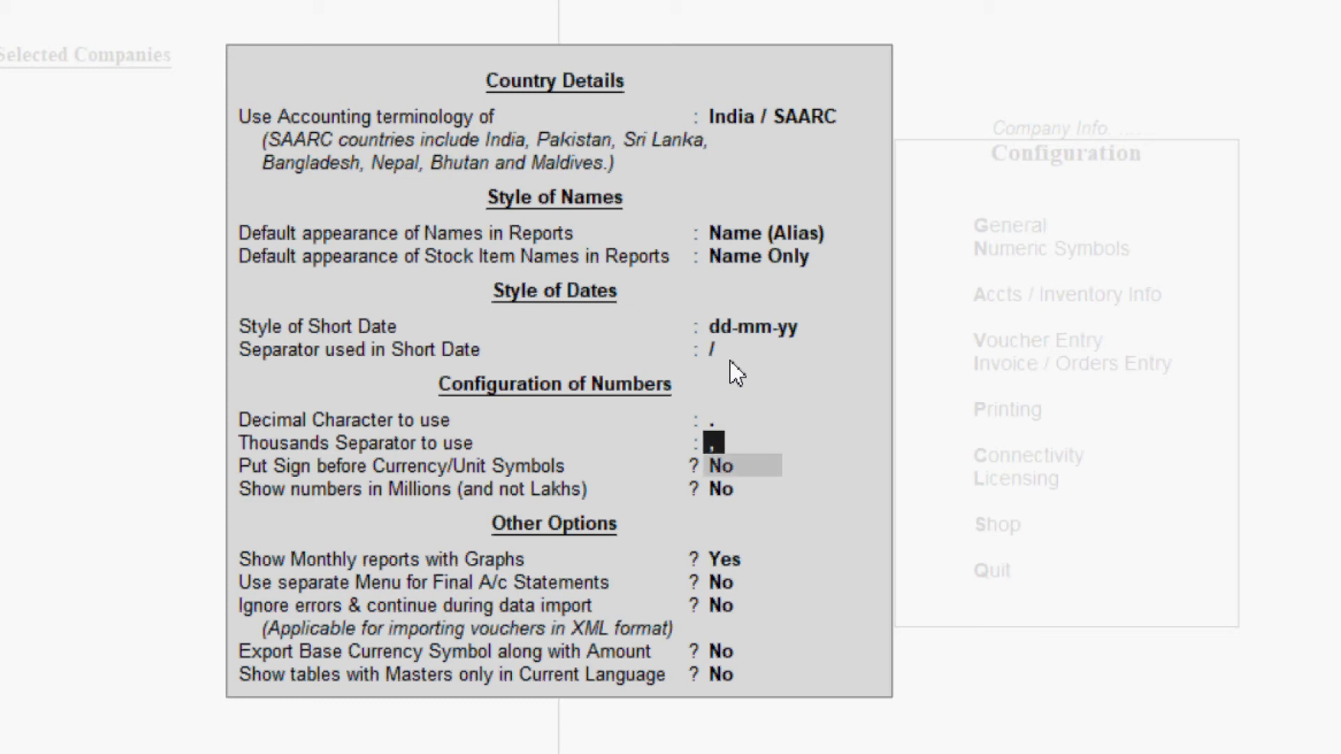
{"action": "key", "text": "Return"}
{"action": "key", "text": "Return"}
{"action": "key", "text": "Return"}
{"action": "key", "text": "Return"}
{"action": "key", "text": "Return"}
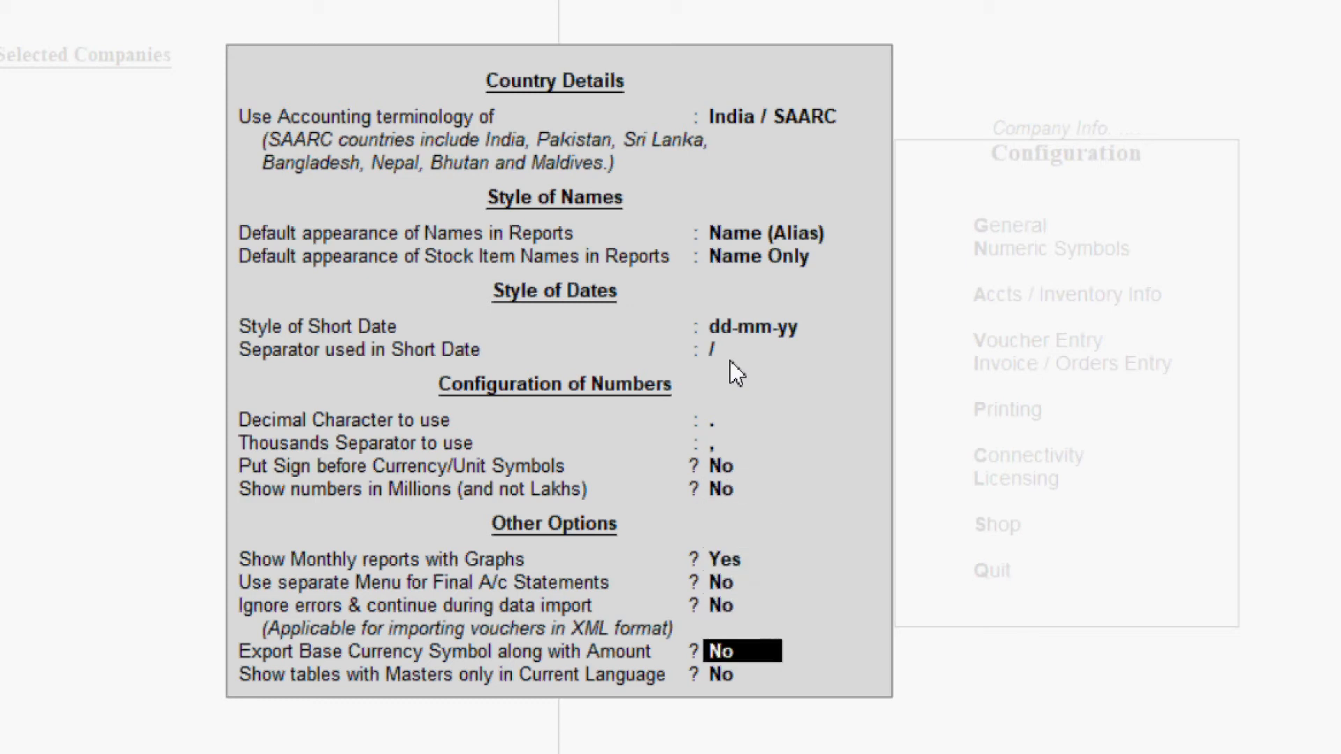
{"action": "key", "text": "Return"}
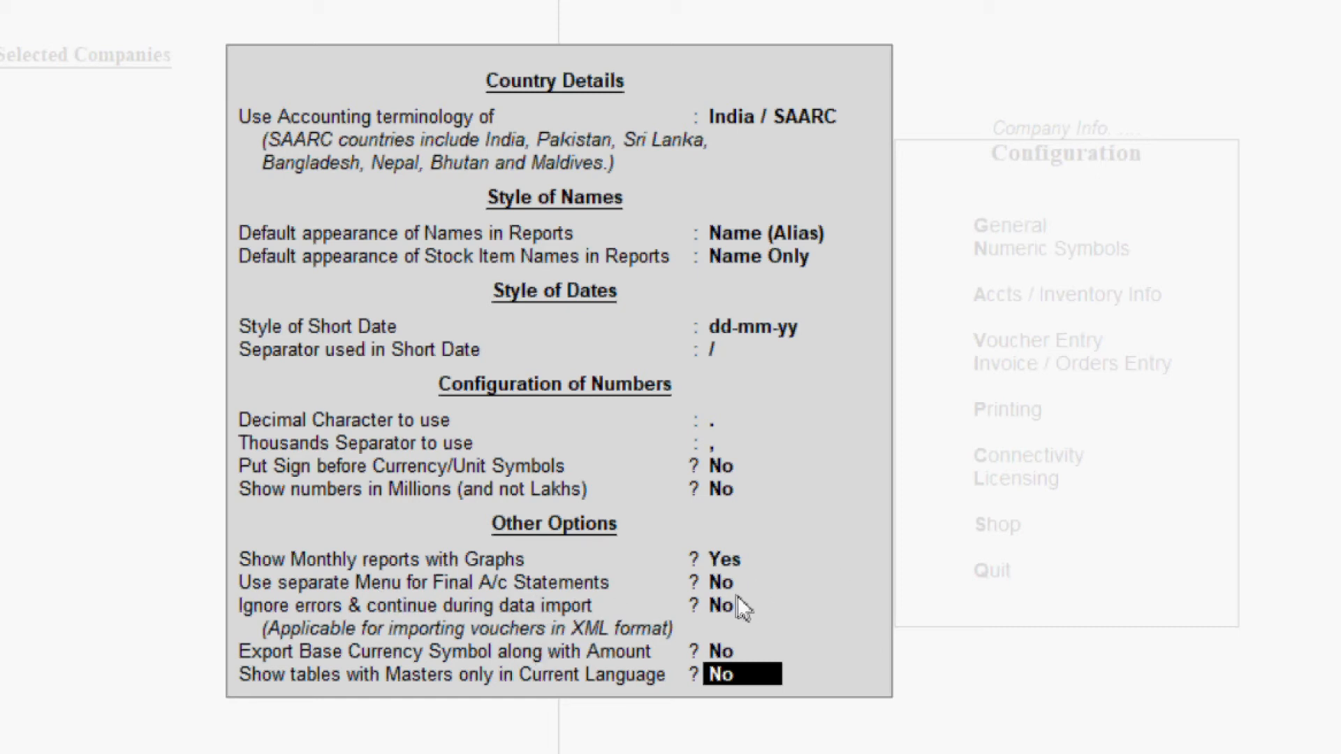
{"action": "key", "text": "Escape"}
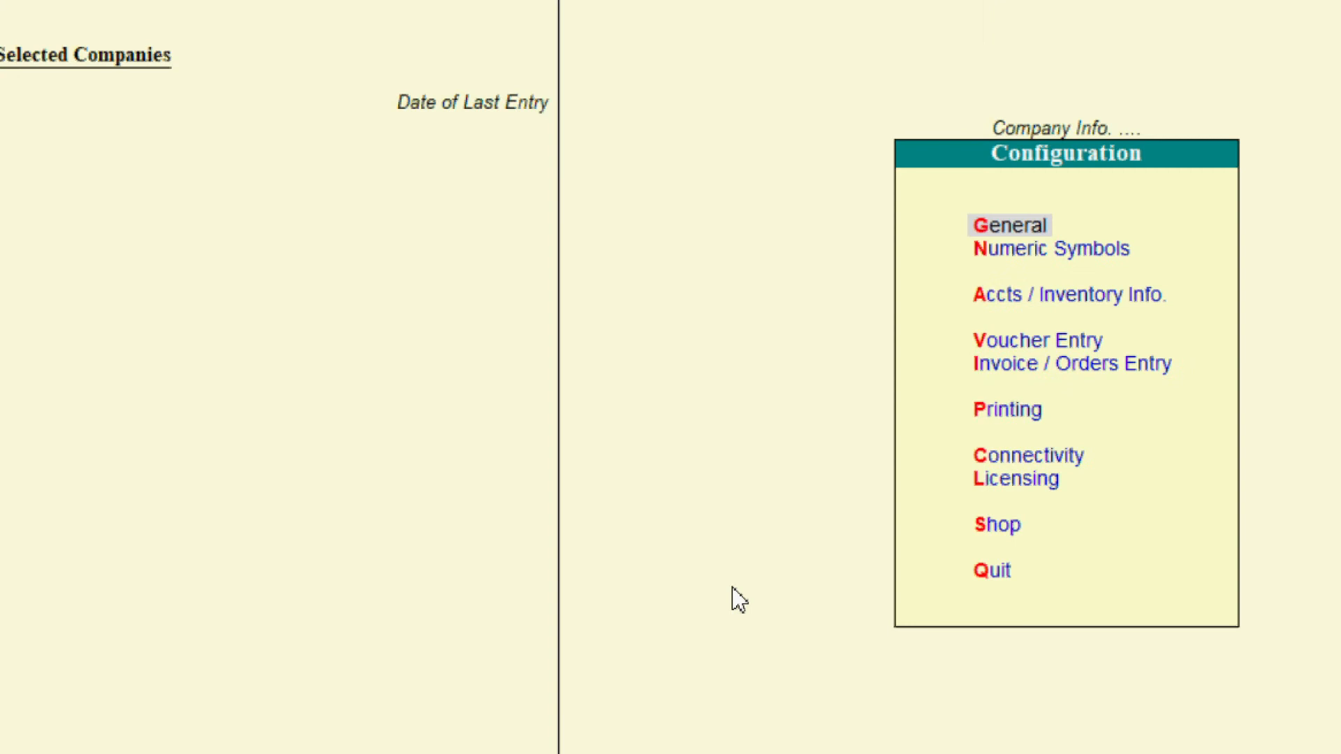
Review the Numeric Symbols configuration for positive, negative, debit and credit amounts, keeping every symbol at its default.
{"action": "left_click", "coordinate": [1088, 266]}
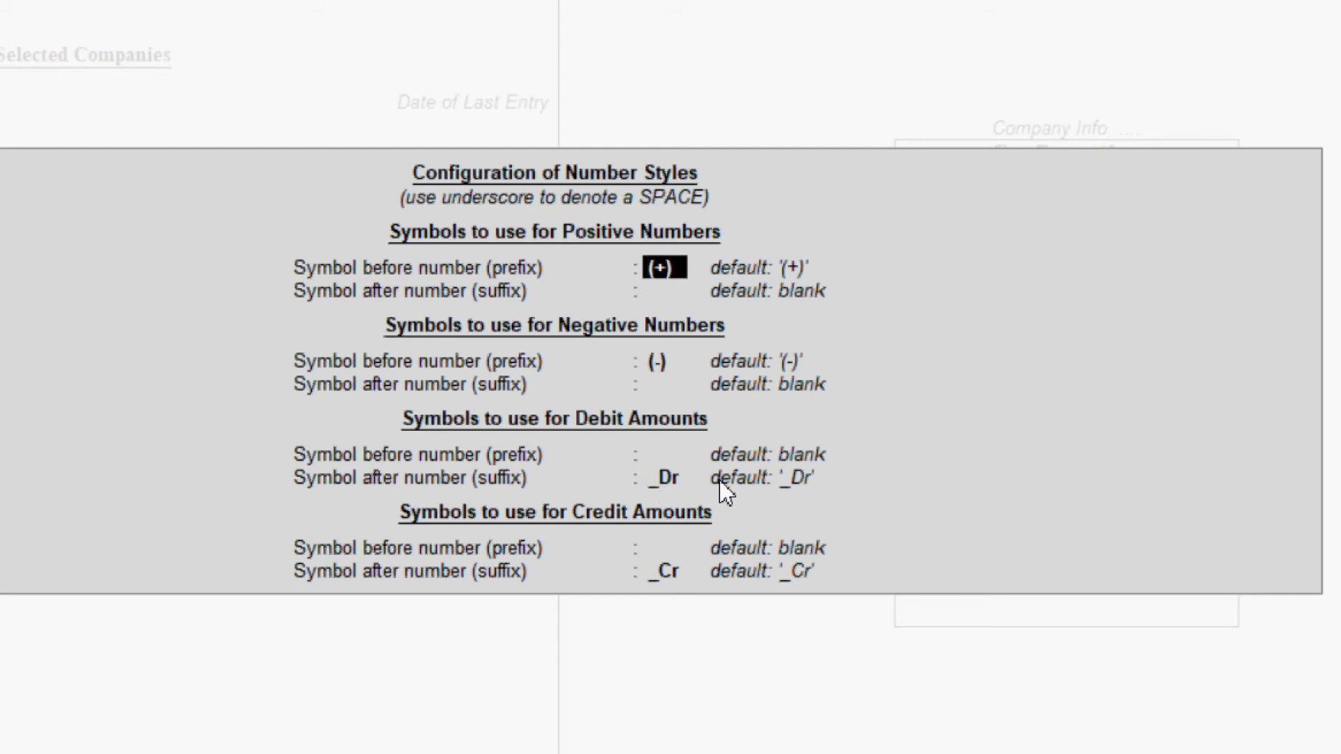
{"action": "key", "text": "Return"}
{"action": "key", "text": "Return"}
{"action": "key", "text": "Return"}
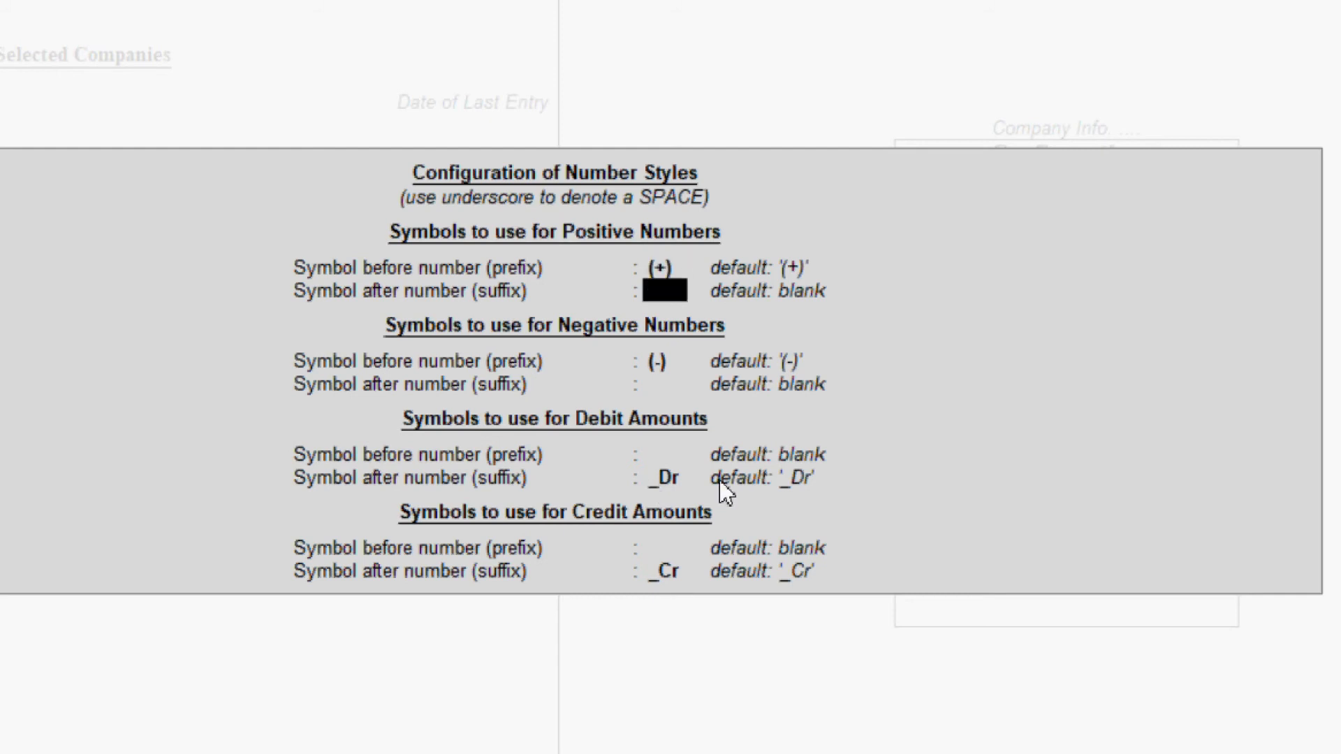
{"action": "key", "text": "Return"}
{"action": "key", "text": "Return"}
{"action": "key", "text": "Return"}
{"action": "key", "text": "Return"}
{"action": "key", "text": "Return"}
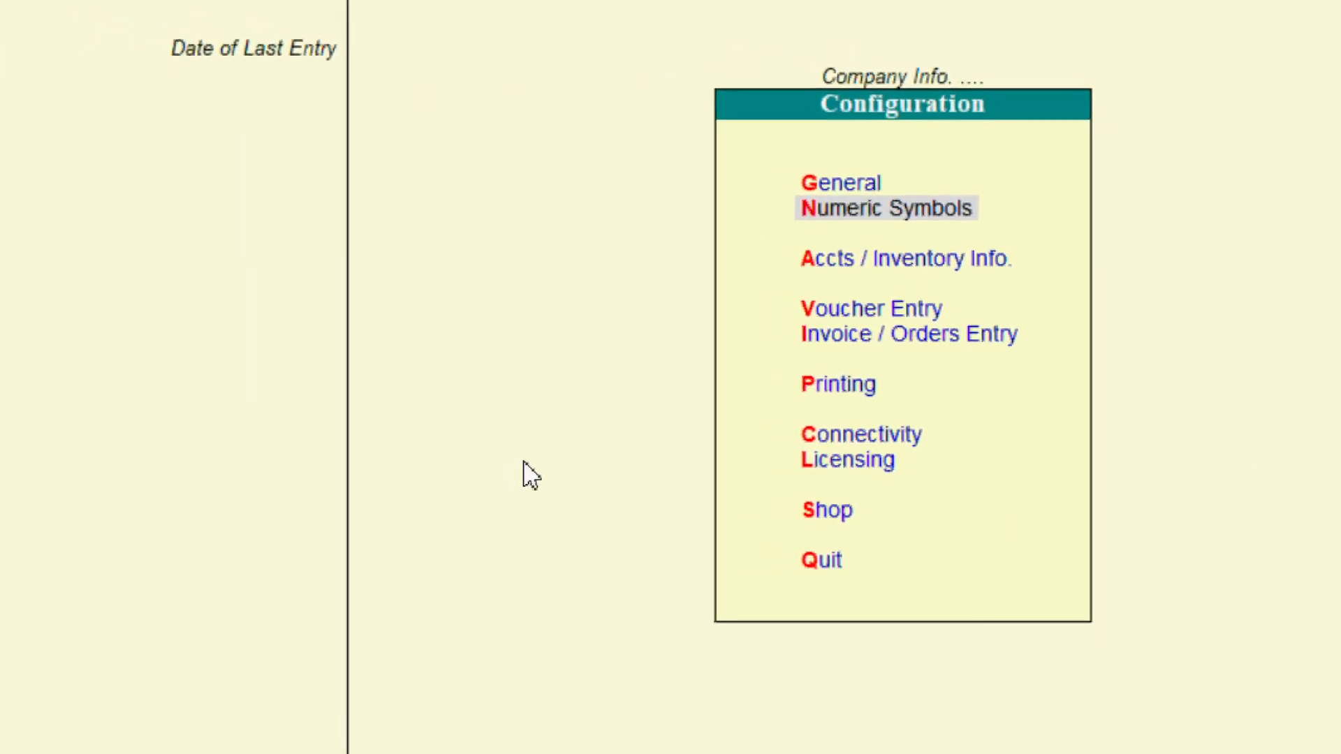
Review the Accts / Inventory Info. configuration, covering aliases, accounts masters and inventory masters, without changing any option.
{"action": "left_click", "coordinate": [907, 267]}
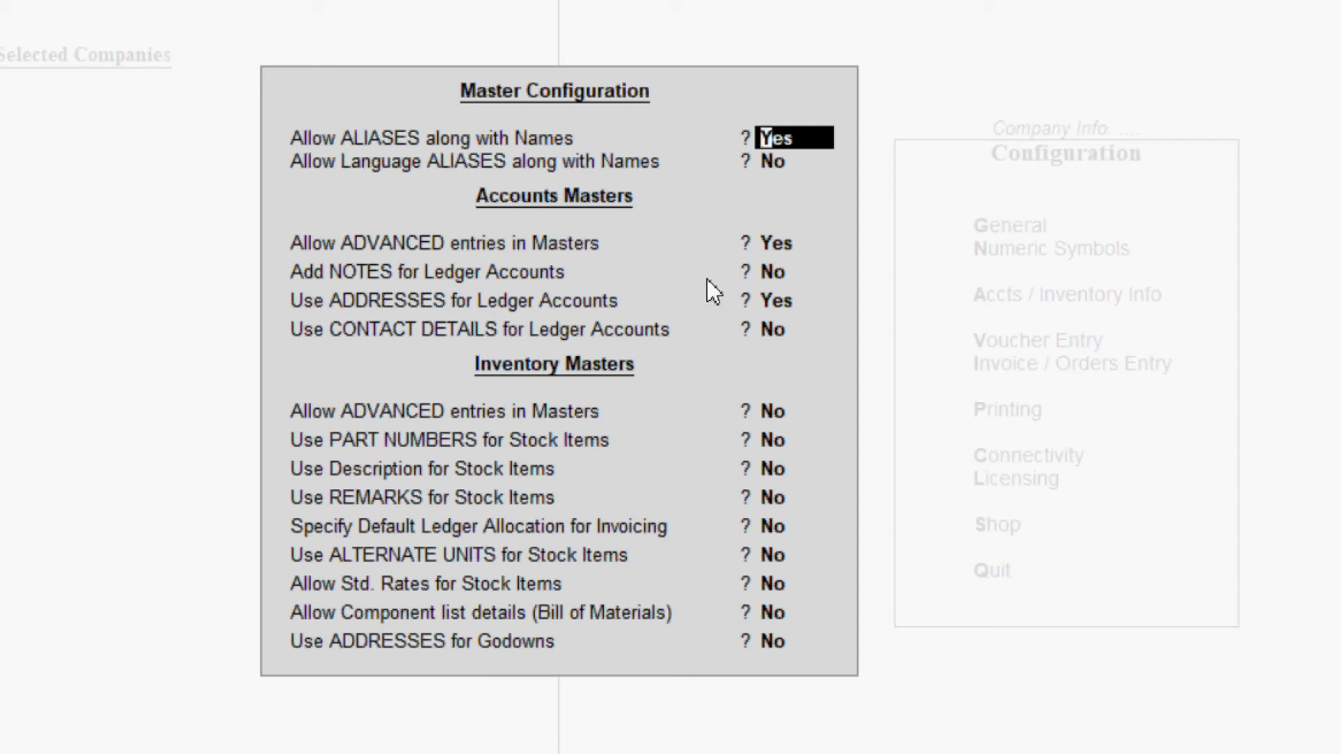
{"action": "key", "text": "Return"}
{"action": "key", "text": "Return"}
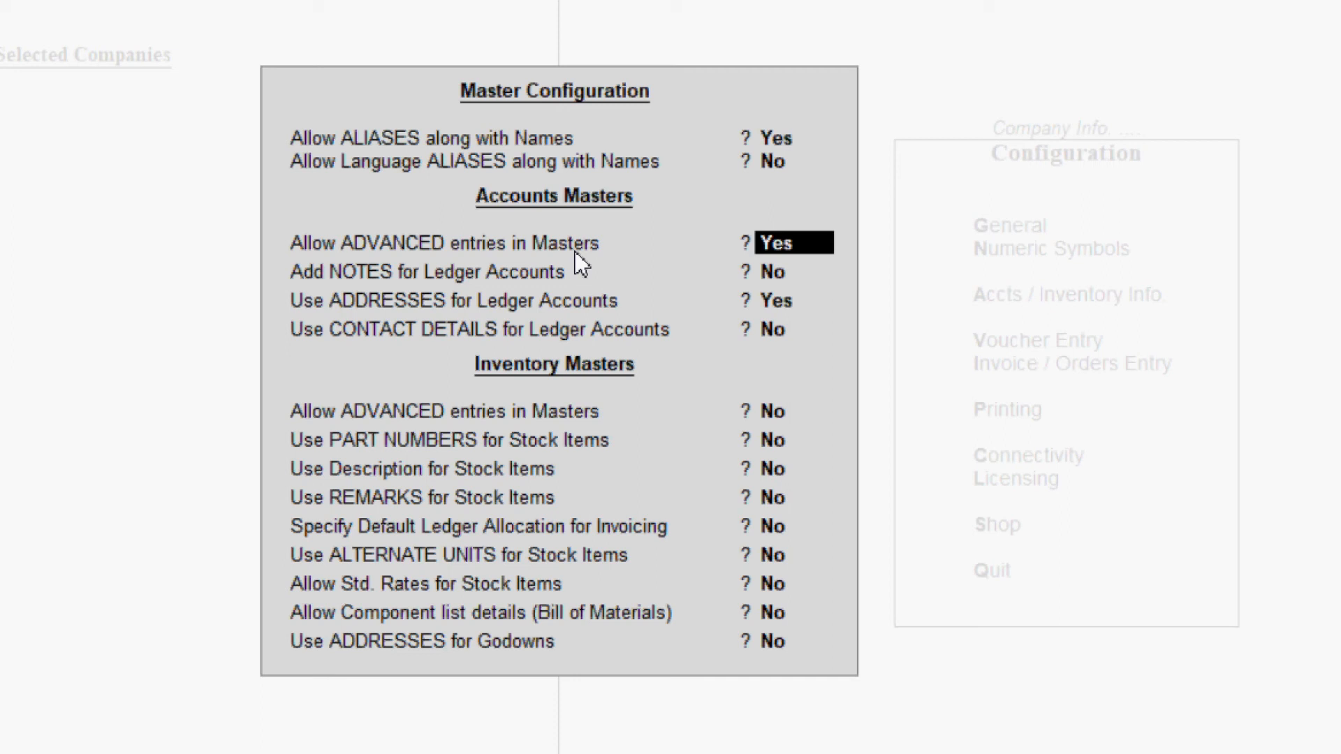
{"action": "key", "text": "Return"}
{"action": "key", "text": "Return"}
{"action": "key", "text": "Return"}
{"action": "key", "text": "Return"}
{"action": "key", "text": "Return"}
{"action": "key", "text": "Return"}
{"action": "key", "text": "Return"}
{"action": "key", "text": "Return"}
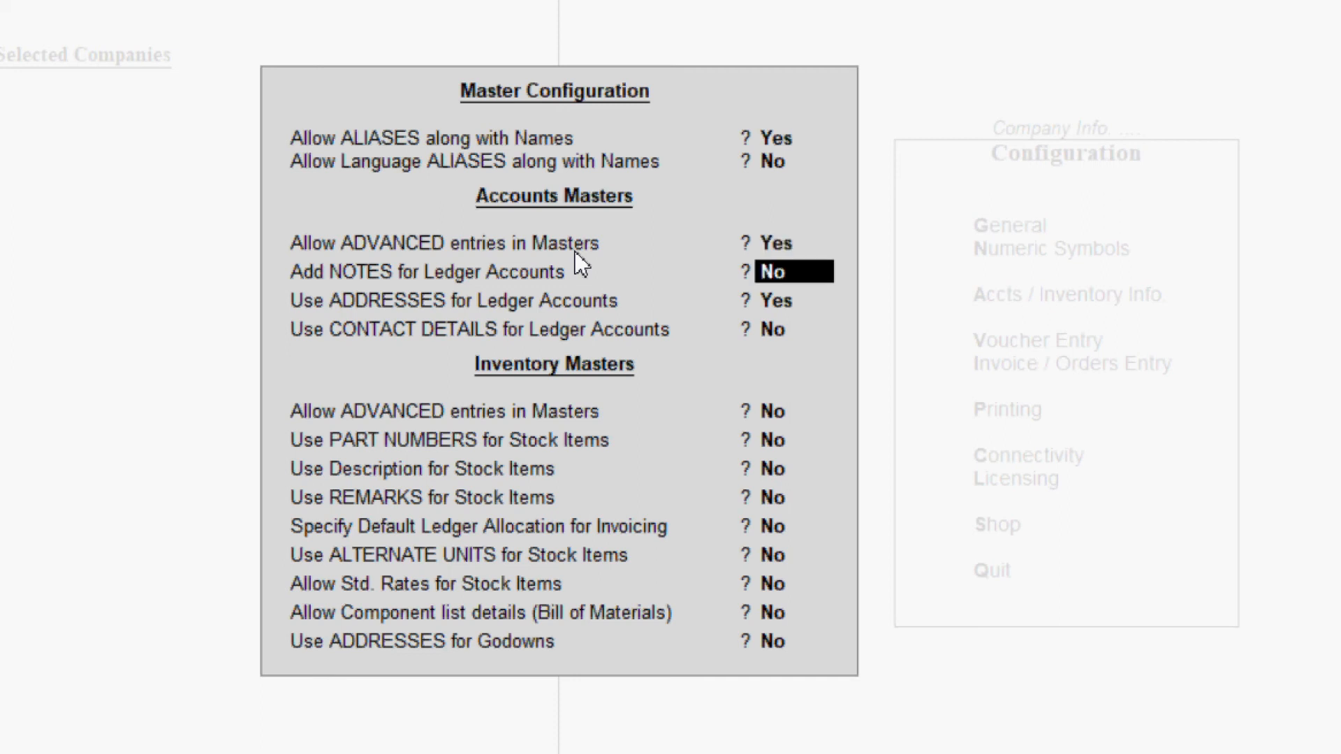
{"action": "key", "text": "Return"}
{"action": "key", "text": "Return"}
{"action": "key", "text": "Return"}
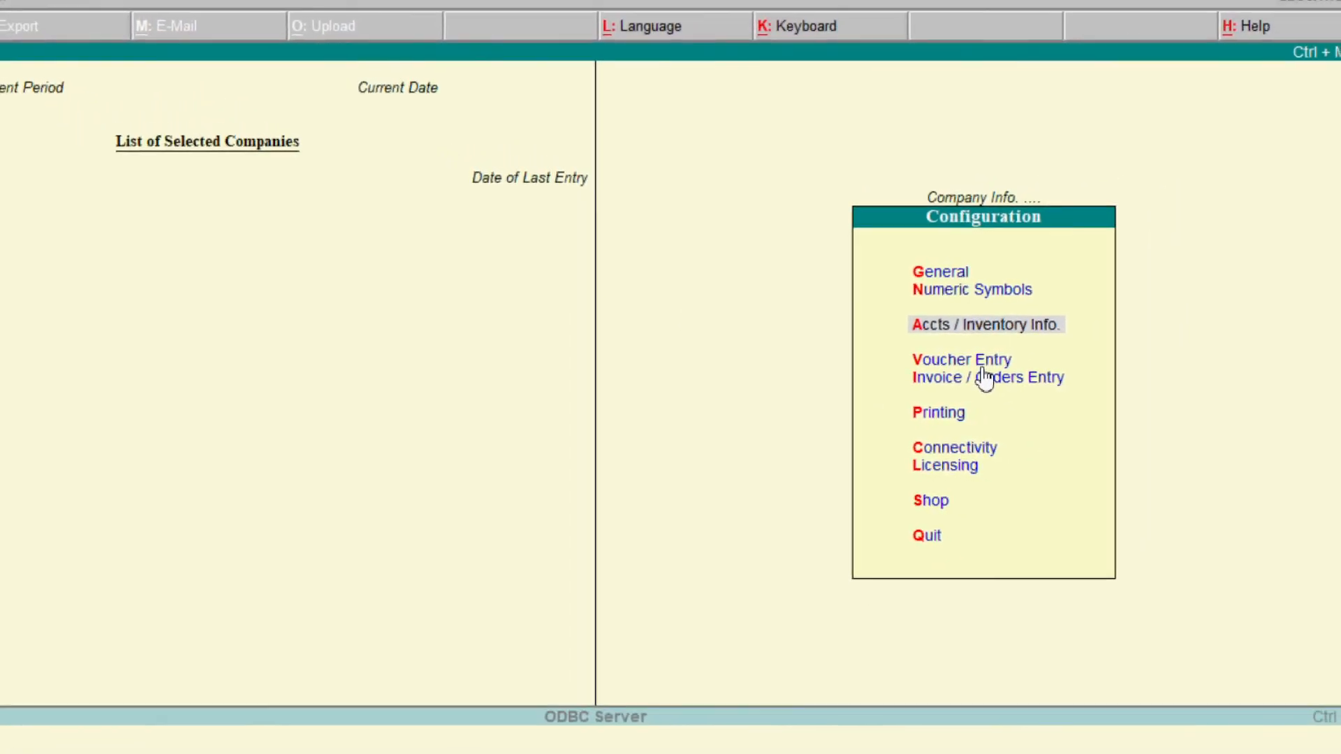
Review the Voucher Entry configuration for accounting and inventory vouchers, keeping all existing options.
{"action": "left_click", "coordinate": [948, 370]}
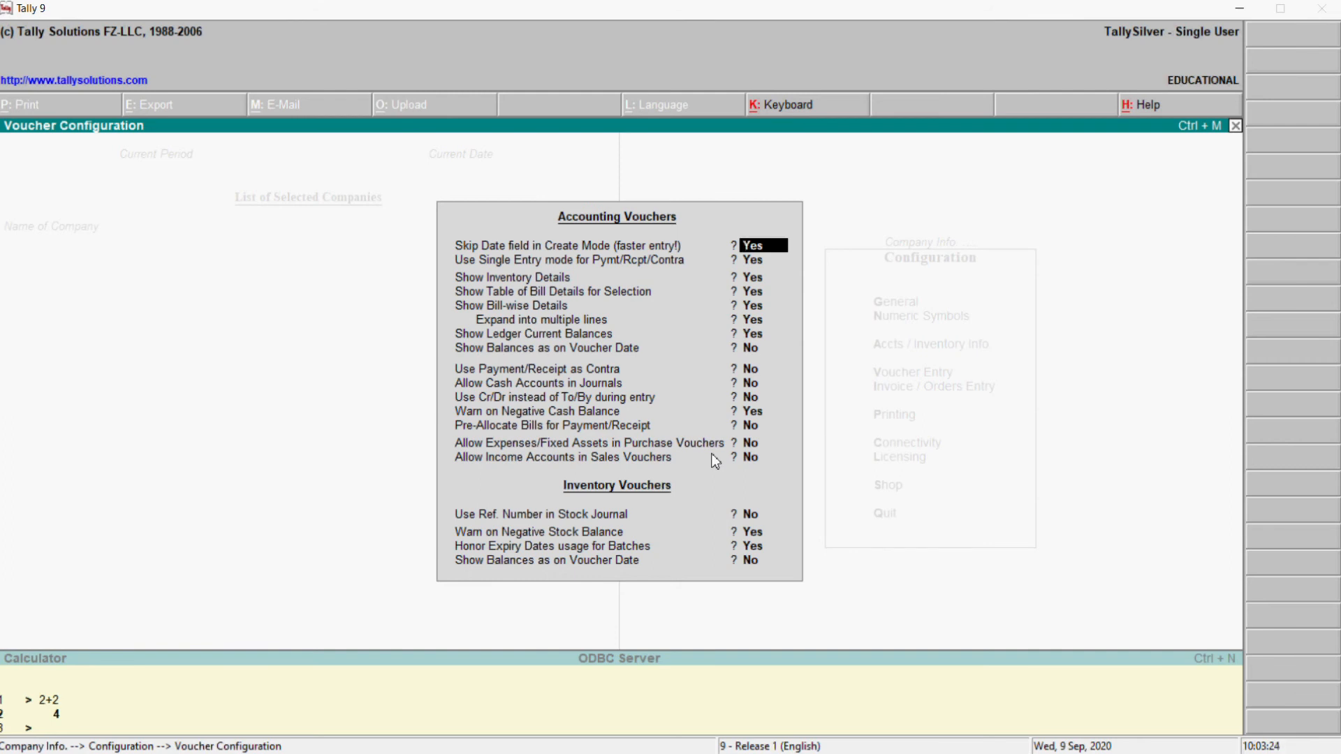
{"action": "key", "text": "Return"}
{"action": "key", "text": "Return"}
{"action": "key", "text": "Return"}
{"action": "key", "text": "Return"}
{"action": "key", "text": "Return"}
{"action": "key", "text": "Return"}
{"action": "key", "text": "Return"}
{"action": "key", "text": "Return"}
{"action": "key", "text": "Return"}
{"action": "key", "text": "Return"}
{"action": "key", "text": "Return"}
{"action": "key", "text": "Return"}
{"action": "key", "text": "Return"}
{"action": "key", "text": "Return"}
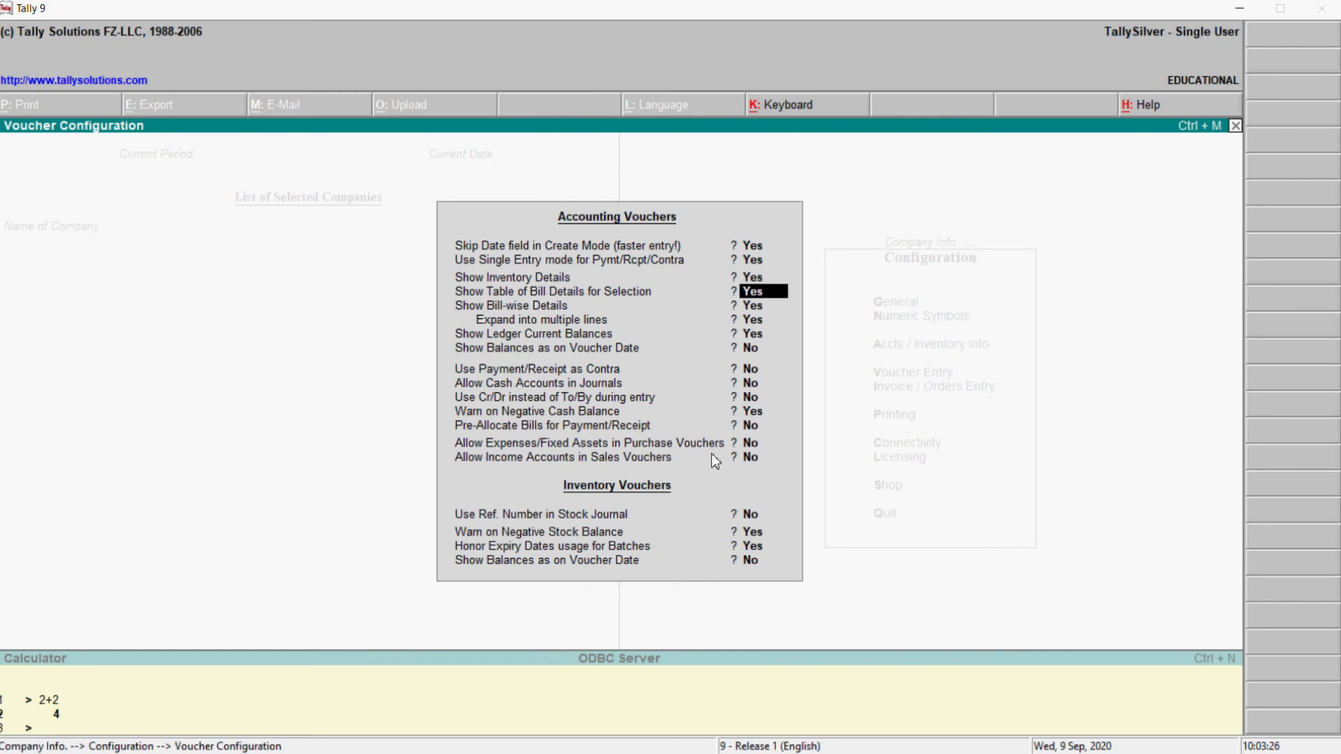
{"action": "key", "text": "Return"}
{"action": "key", "text": "Return"}
{"action": "key", "text": "Return"}
{"action": "key", "text": "Return"}
{"action": "key", "text": "Return"}
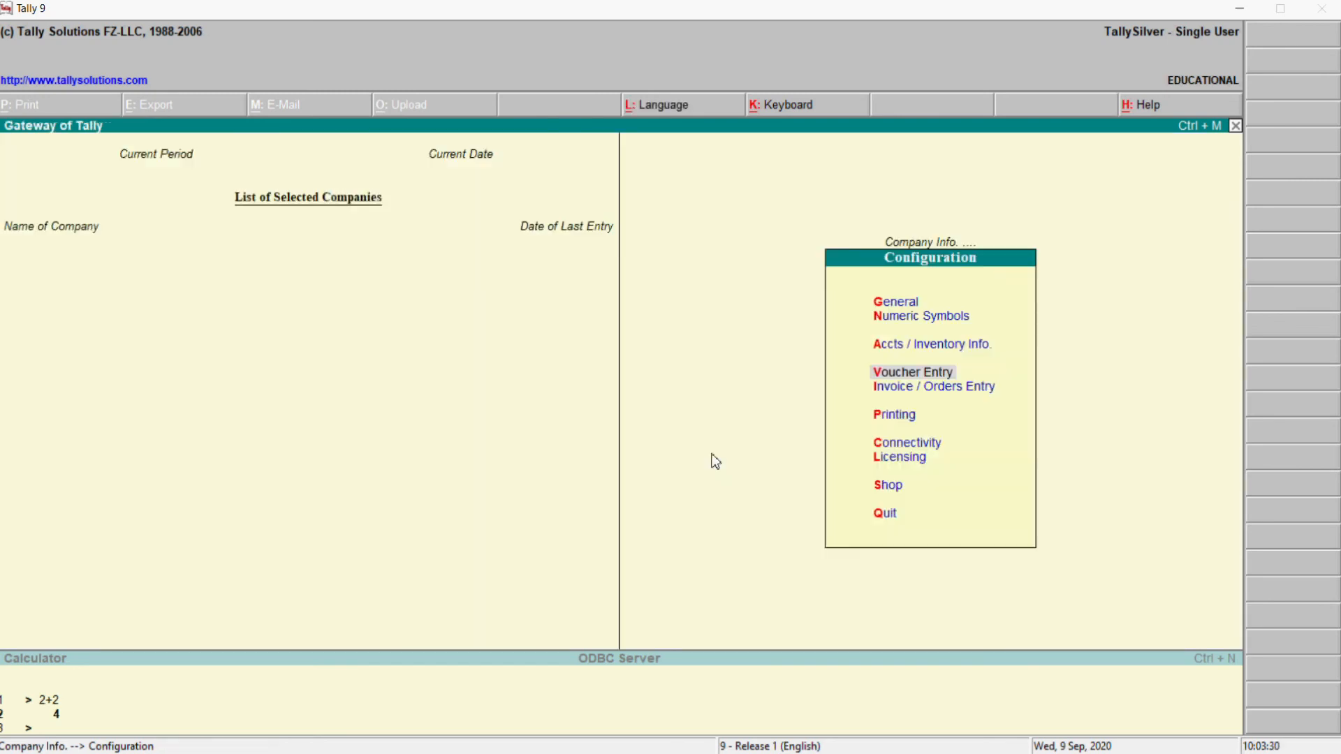
Review the Invoice / Orders Entry configuration, including exporters' and other options, keeping all existing settings.
{"action": "left_click", "coordinate": [915, 391]}
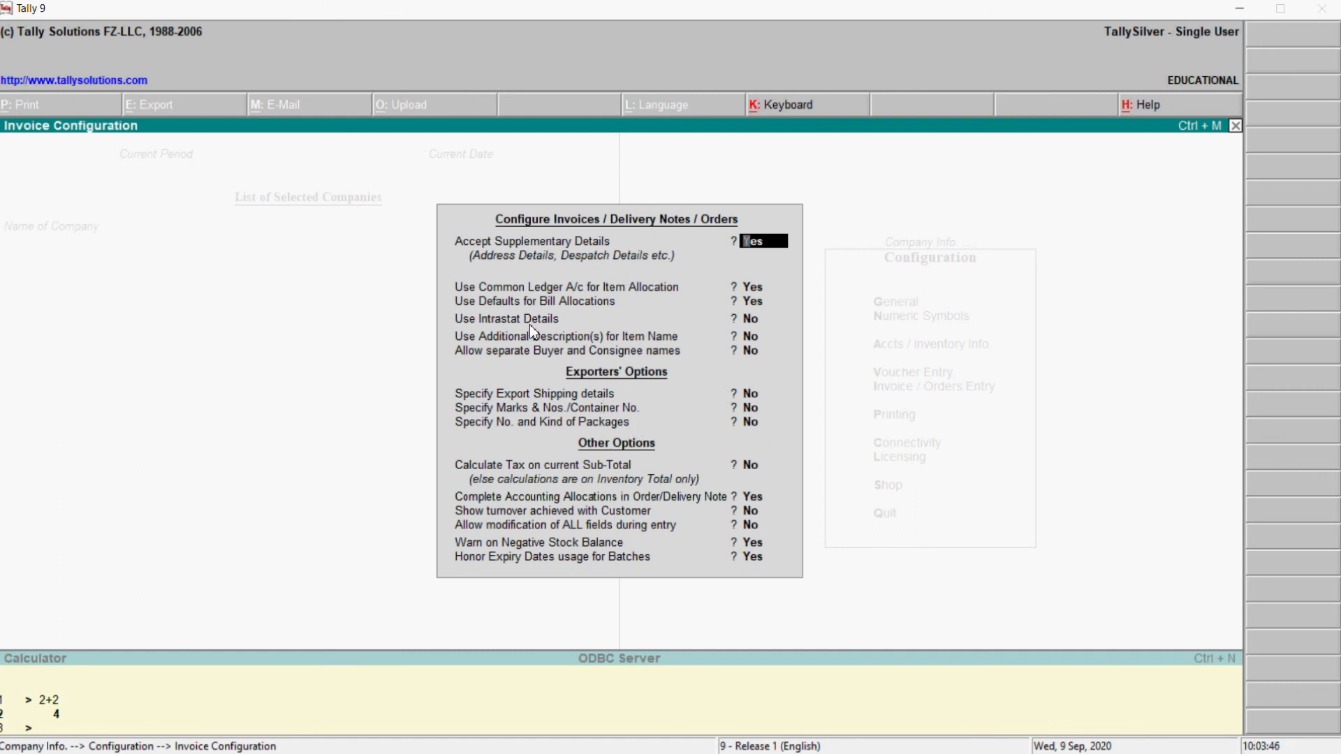
{"action": "key", "text": "Return"}
{"action": "key", "text": "Return"}
{"action": "key", "text": "Return"}
{"action": "key", "text": "Return"}
{"action": "key", "text": "Return"}
{"action": "key", "text": "Return"}
{"action": "key", "text": "Return"}
{"action": "key", "text": "Return"}
{"action": "key", "text": "Return"}
{"action": "key", "text": "Return"}
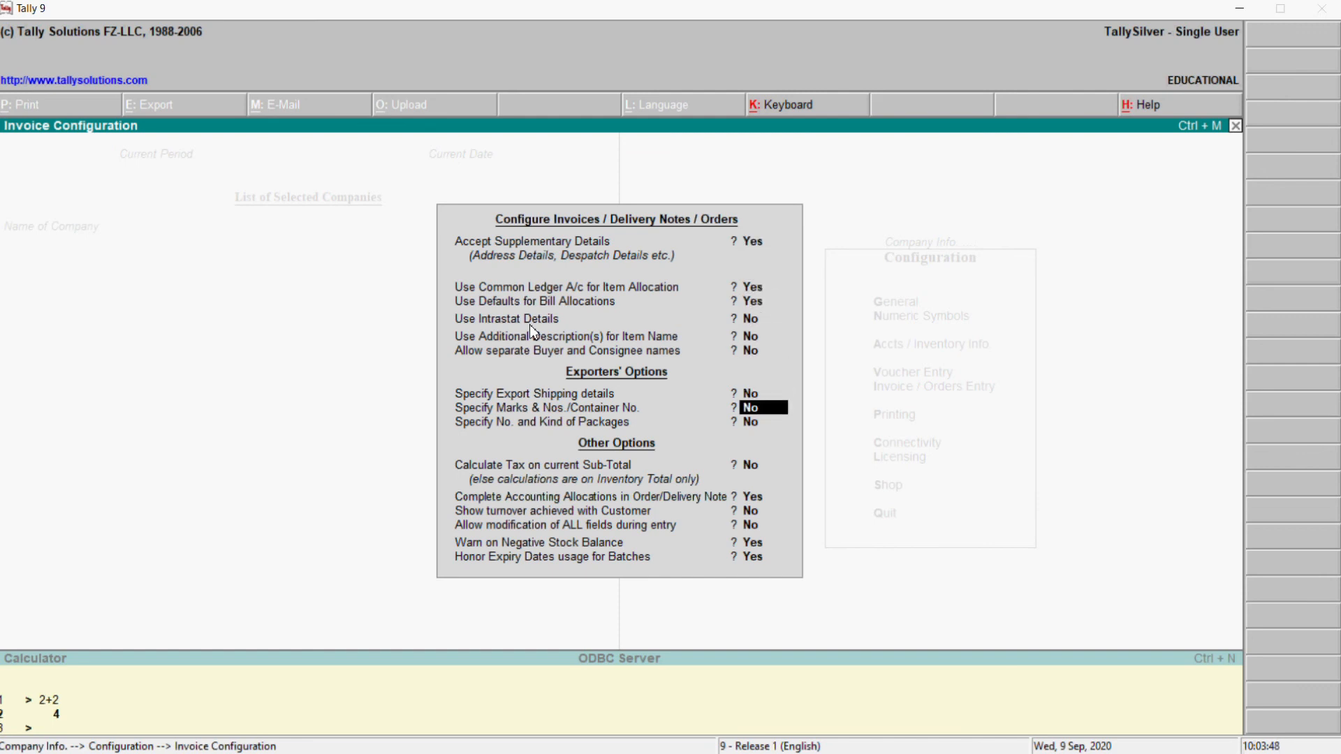
{"action": "key", "text": "Return"}
{"action": "key", "text": "Return"}
{"action": "key", "text": "Return"}
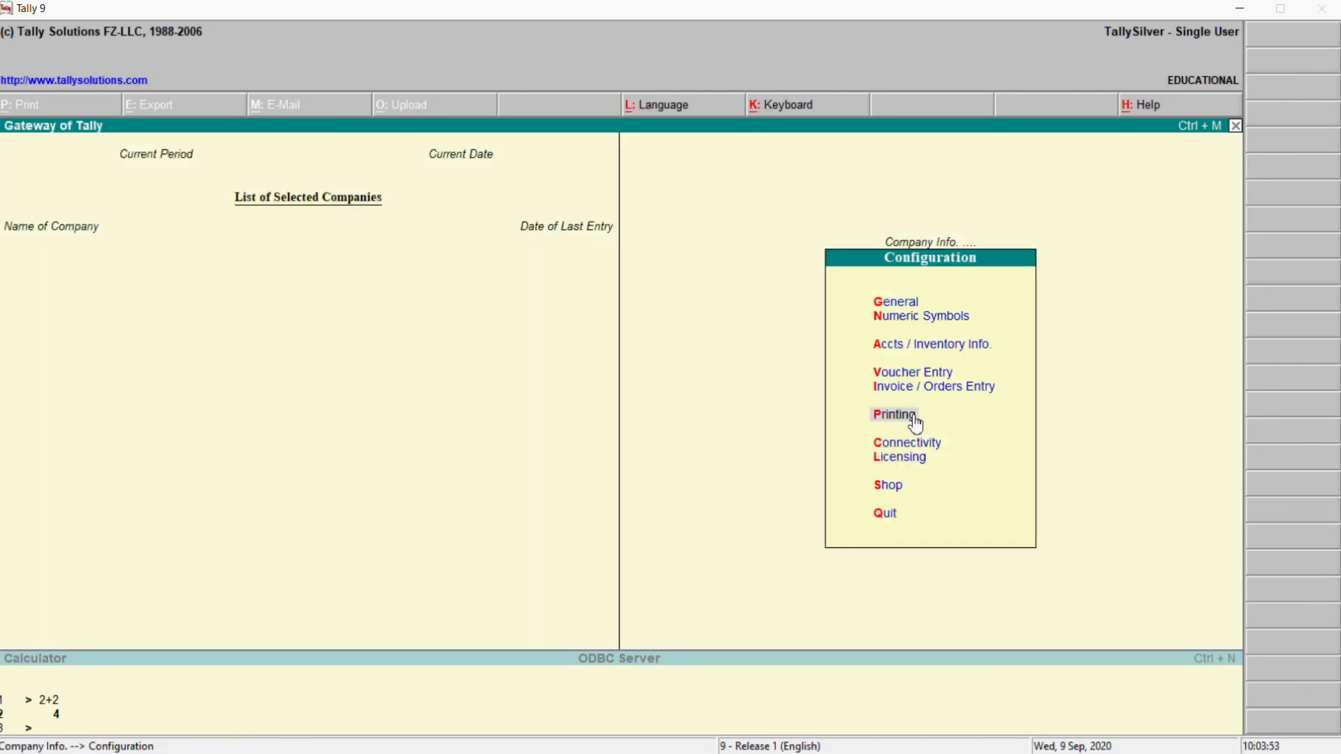
Look through the Printing, Connectivity and Shop configuration categories, and quit the Configuration menu.
{"action": "left_click", "coordinate": [915, 423]}
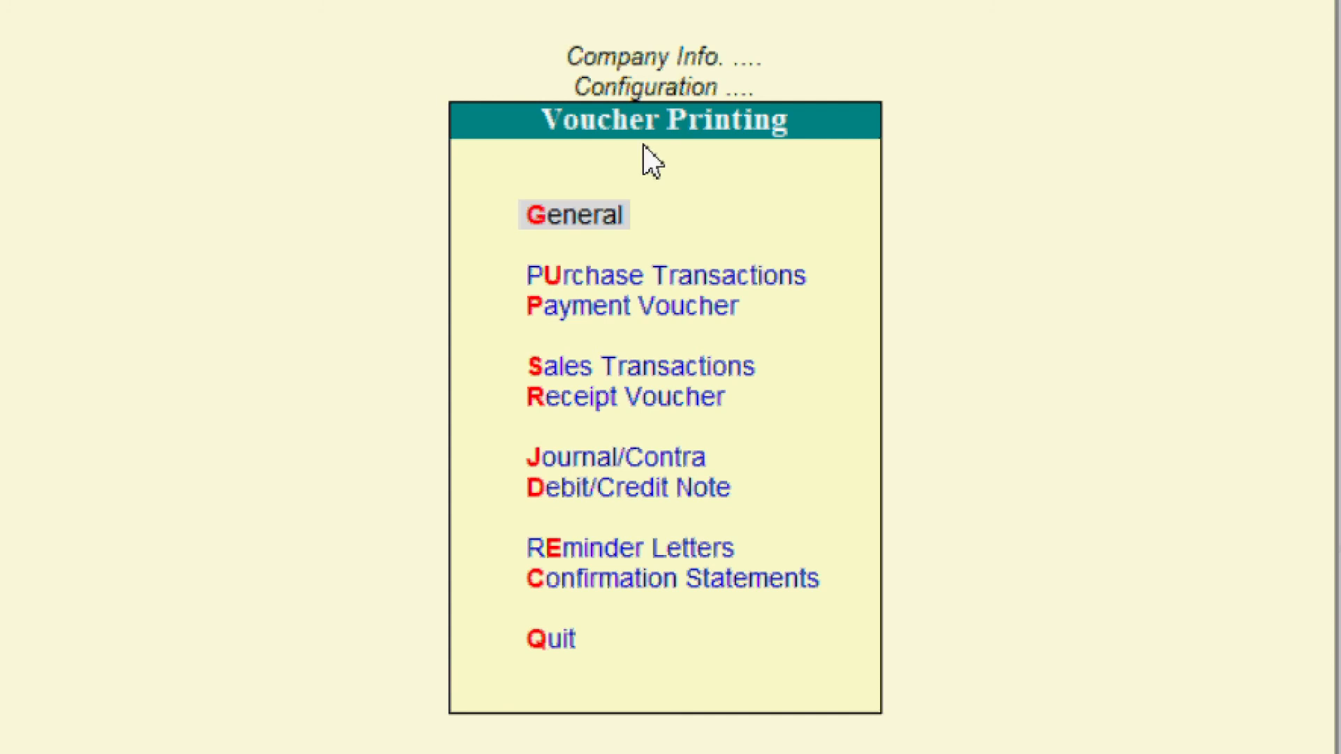
{"action": "left_click", "coordinate": [637, 98]}
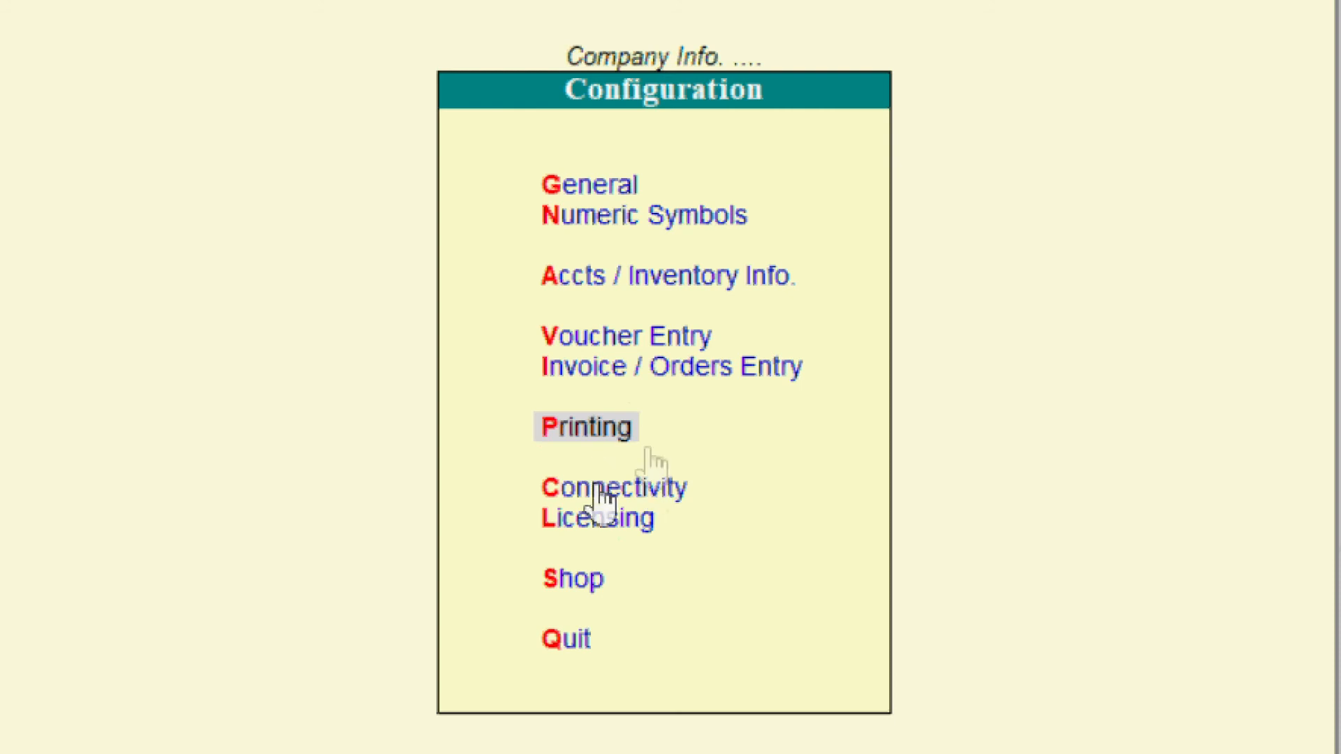
{"action": "left_click", "coordinate": [660, 497]}
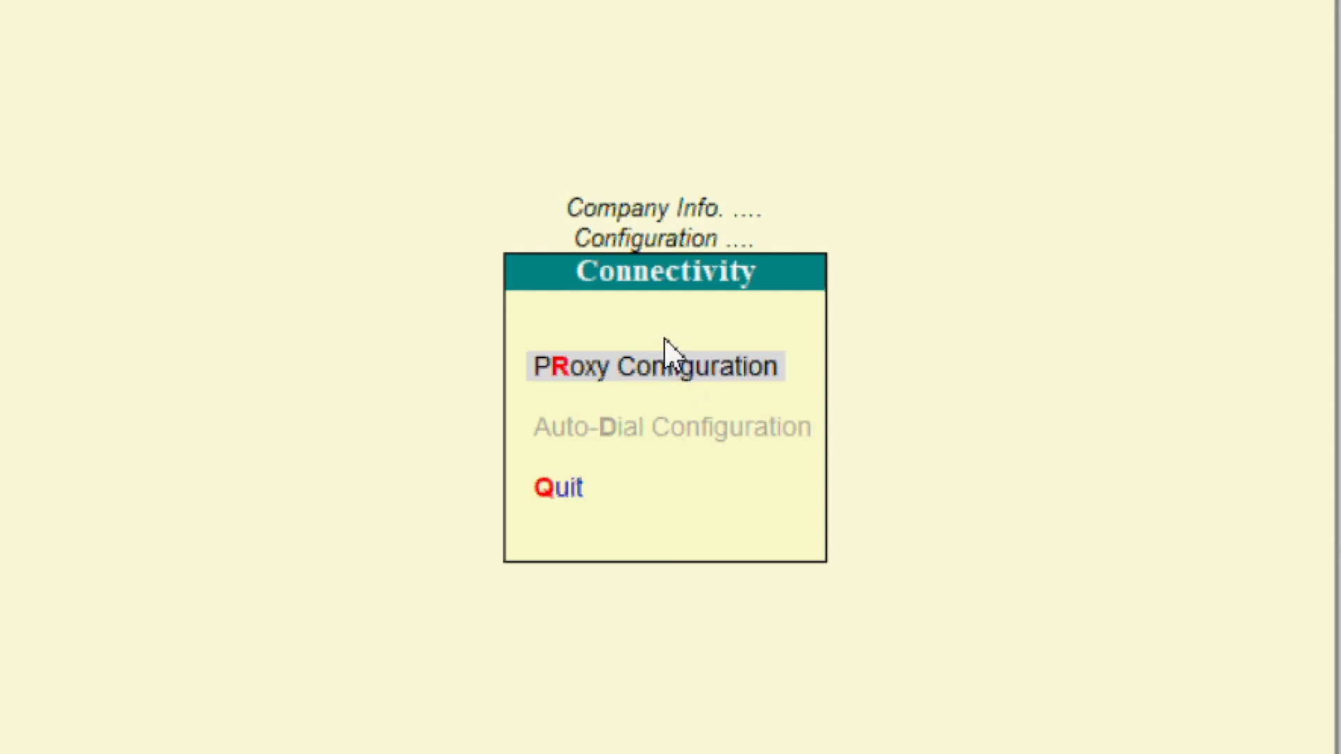
{"action": "left_click", "coordinate": [634, 240]}
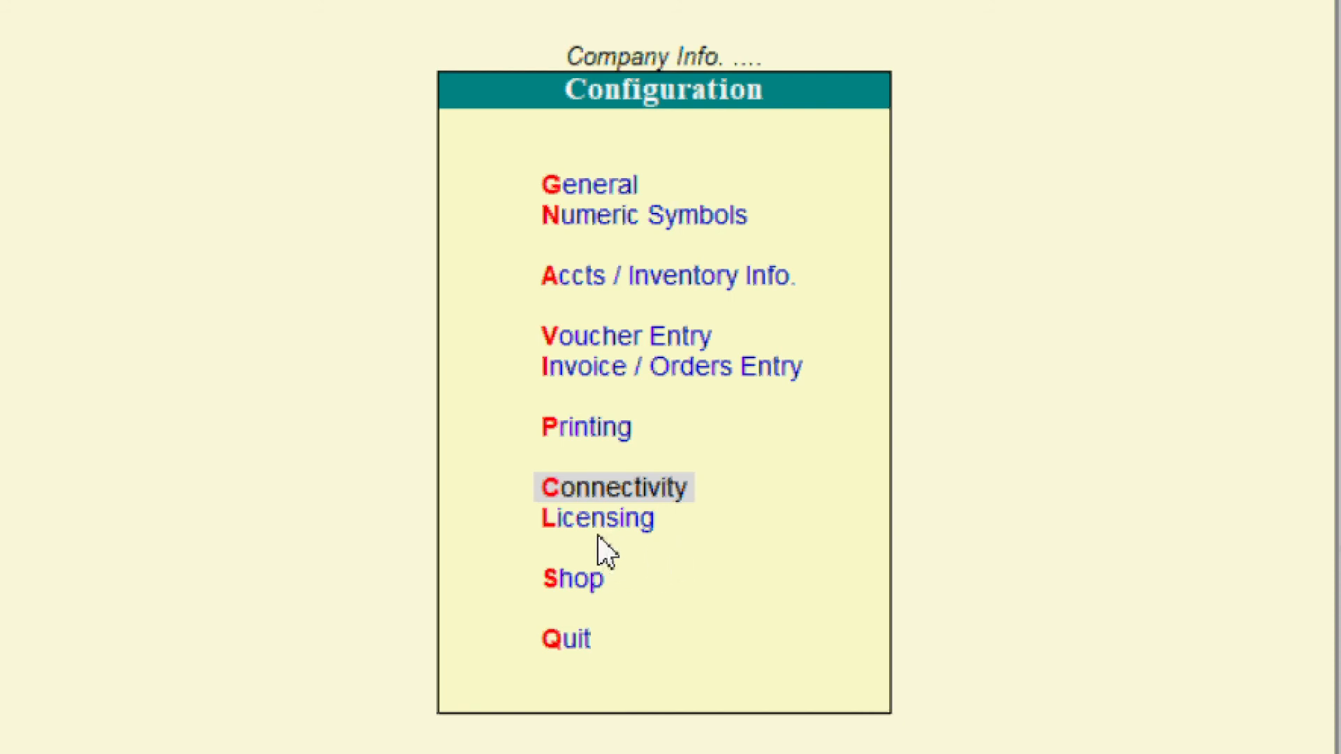
{"action": "left_click", "coordinate": [583, 577]}
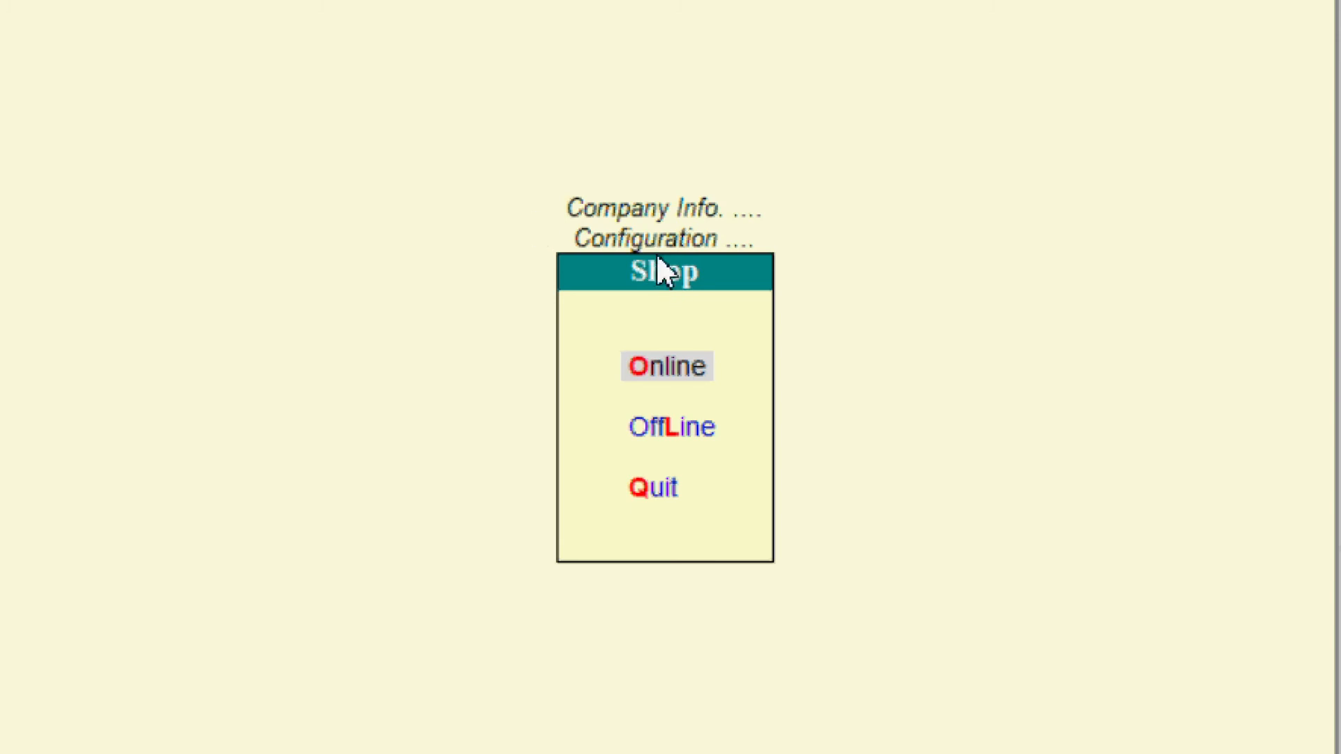
{"action": "left_click", "coordinate": [627, 241]}
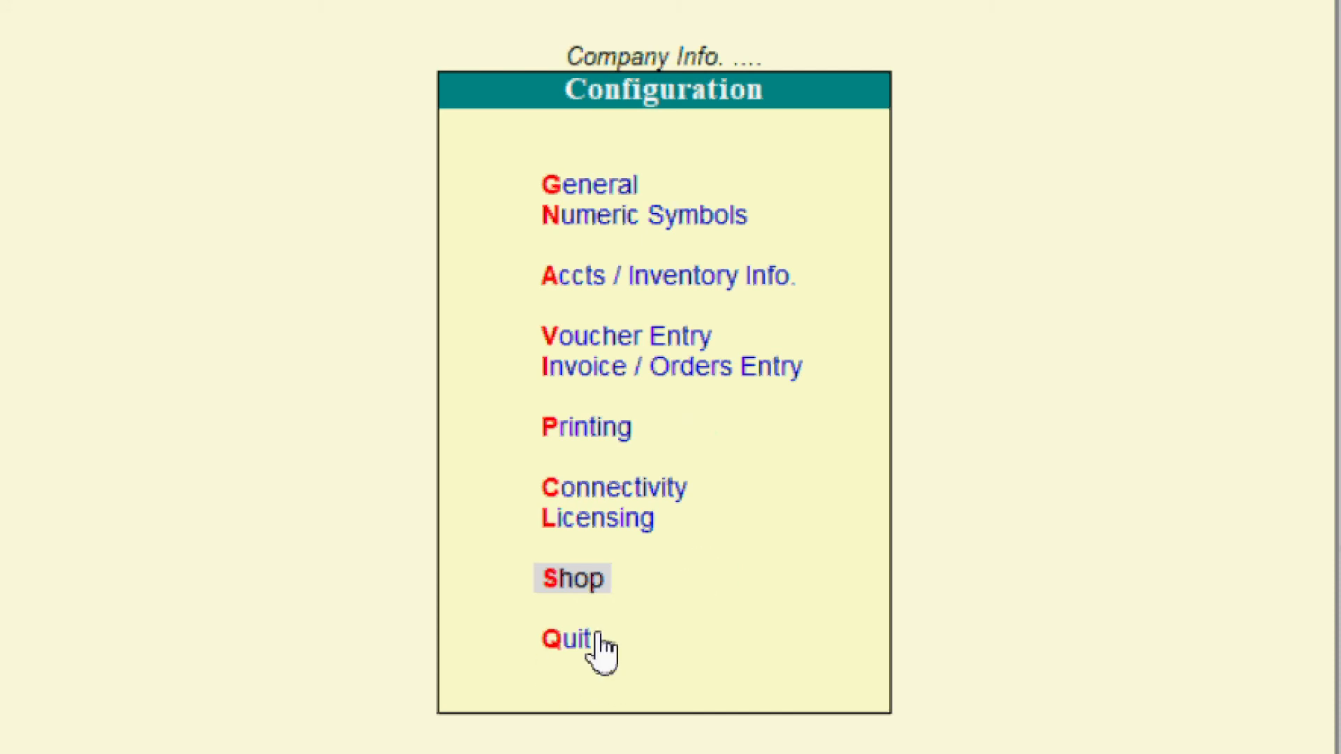
{"action": "left_click", "coordinate": [594, 639]}
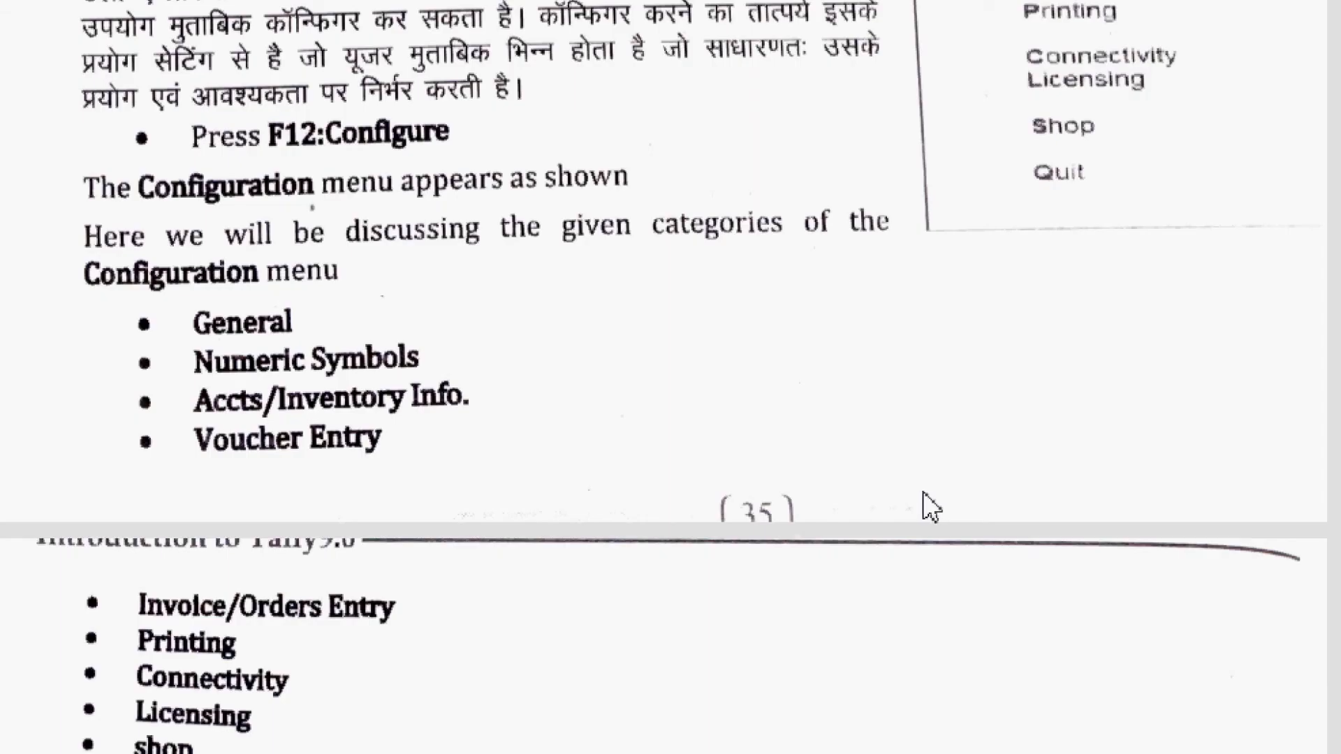
Review the lesson document's explanations of the General, Numeric Symbols, Accts/Inventory Info. and Voucher Entry configurations.
{"action": "scroll", "coordinate": [927, 503], "scroll_direction": "down", "scroll_amount": 5}
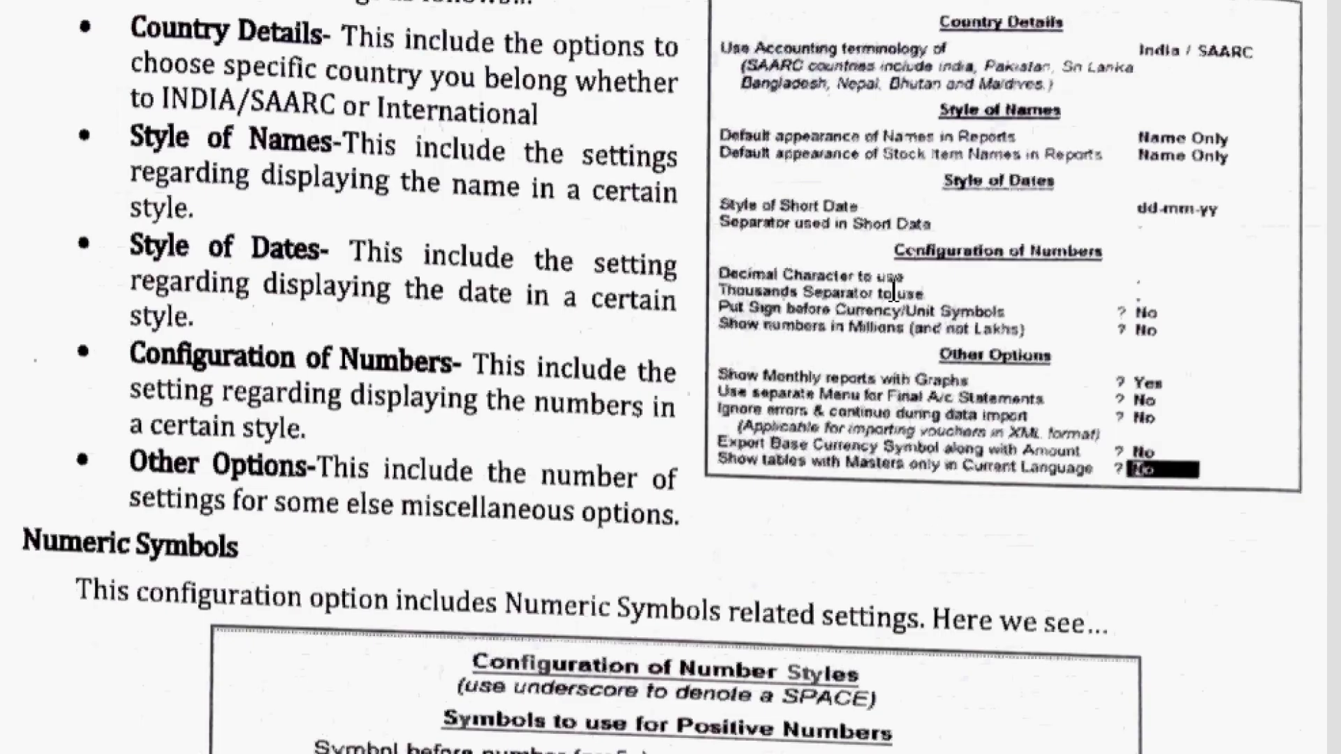
{"action": "scroll", "coordinate": [894, 289], "scroll_direction": "down", "scroll_amount": 5}
{"action": "scroll", "coordinate": [755, 225], "scroll_direction": "down", "scroll_amount": 8}
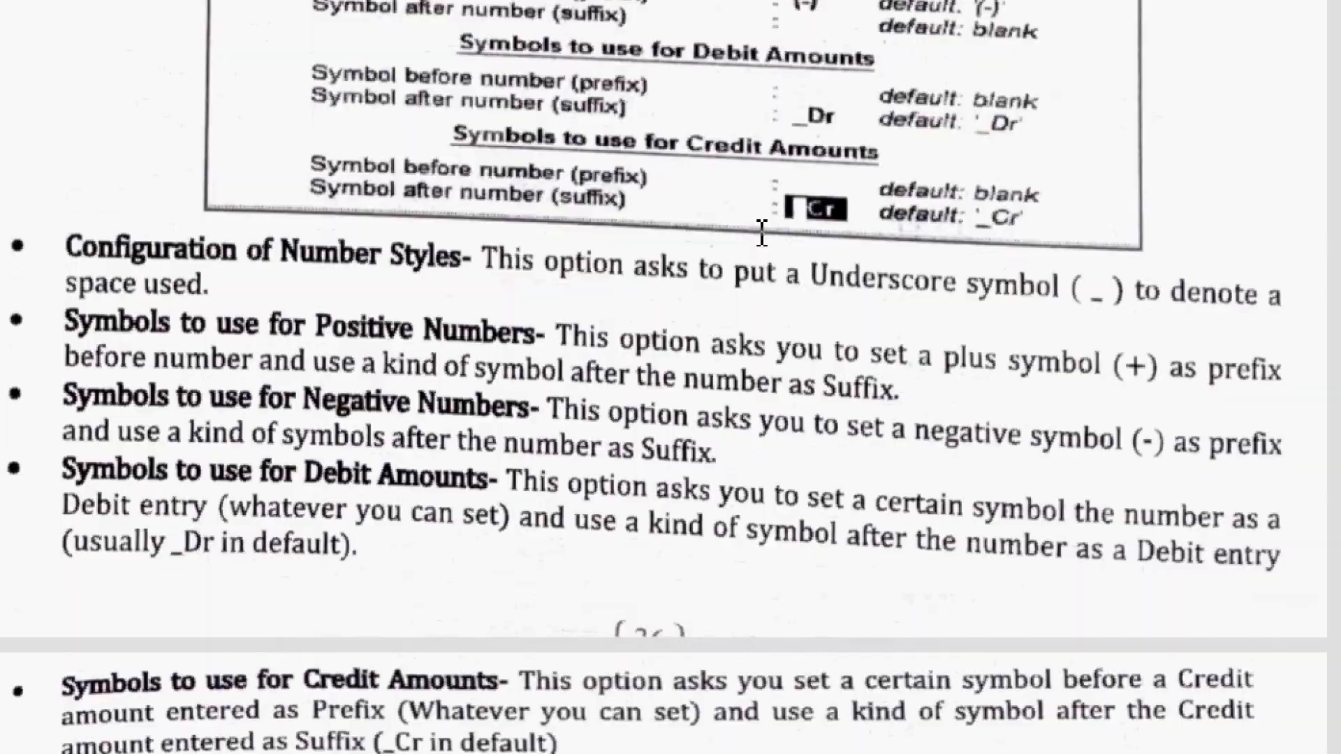
{"action": "scroll", "coordinate": [458, 297], "scroll_direction": "down", "scroll_amount": 20}
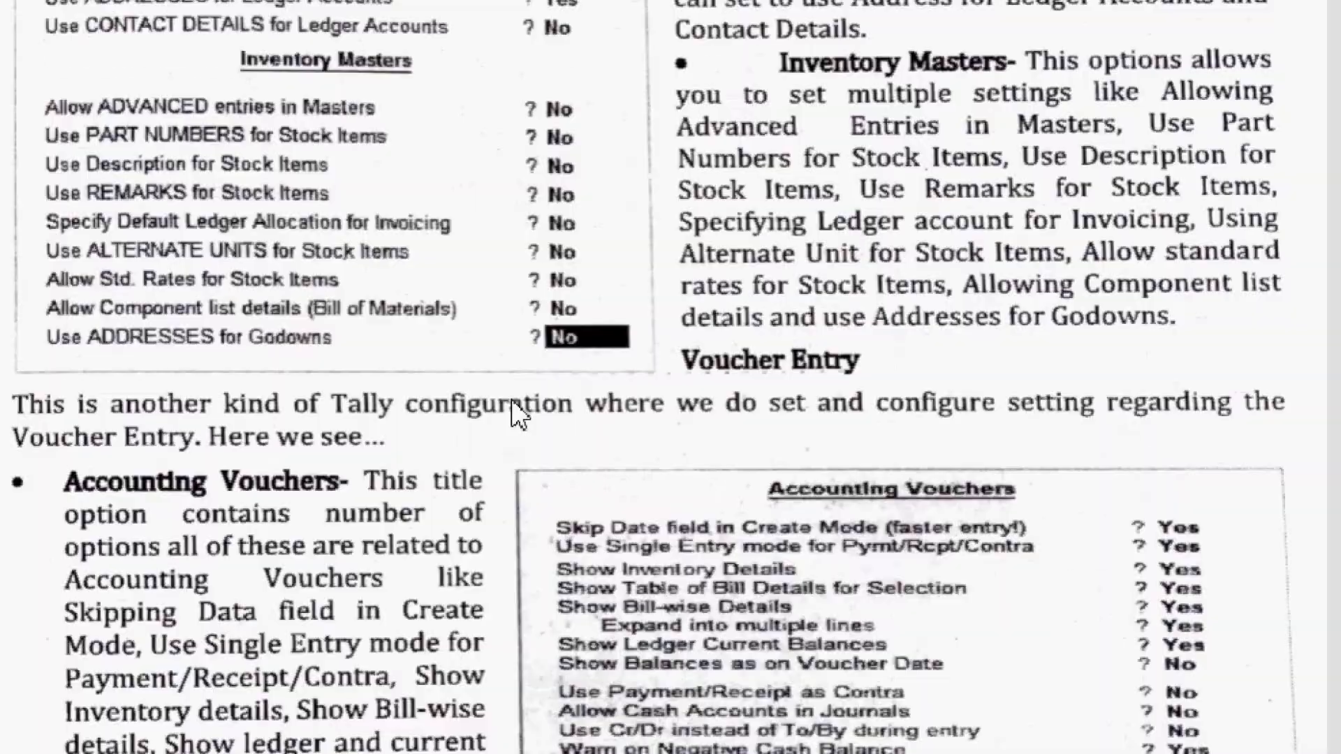
{"action": "scroll", "coordinate": [539, 312], "scroll_direction": "up", "scroll_amount": 1}
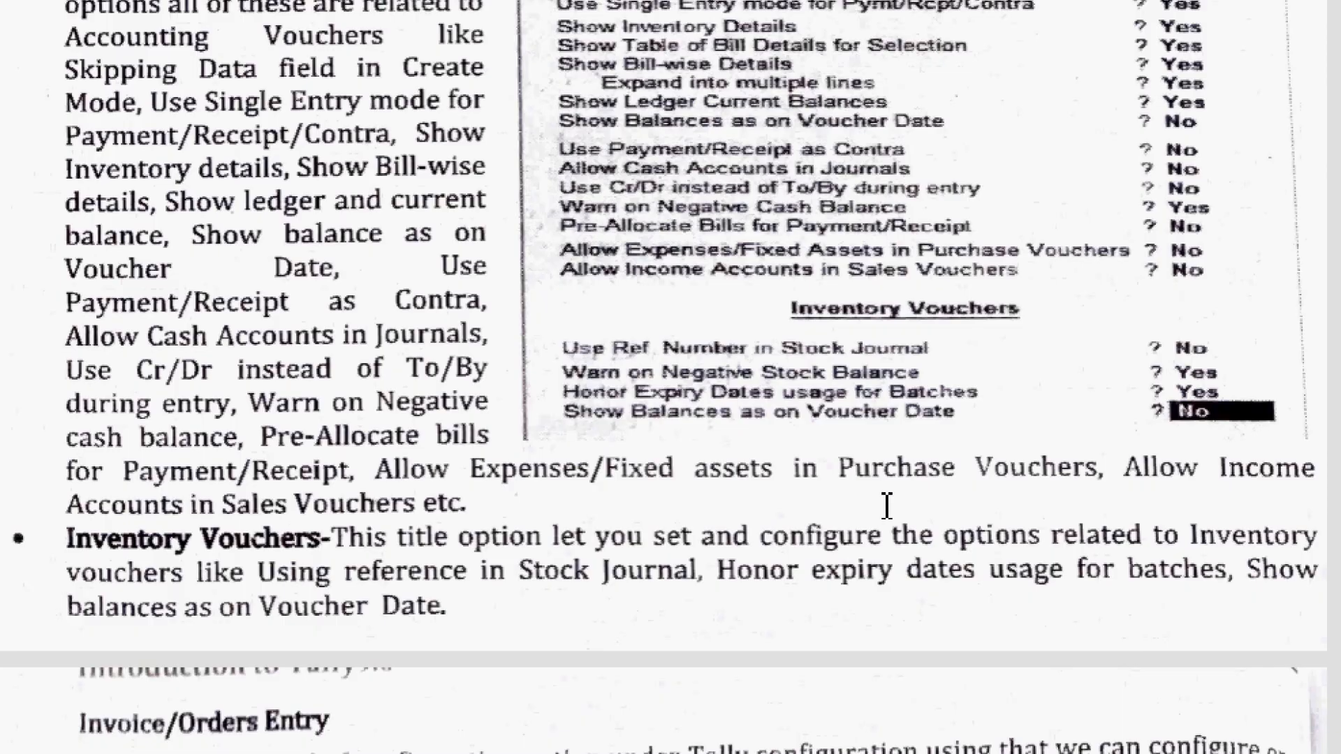
Find the lesson document's TALLY shortcuts & functions section and read its table of shortcut keys.
{"action": "scroll", "coordinate": [887, 507], "scroll_direction": "down", "scroll_amount": 8}
{"action": "scroll", "coordinate": [887, 507], "scroll_direction": "down", "scroll_amount": 17}
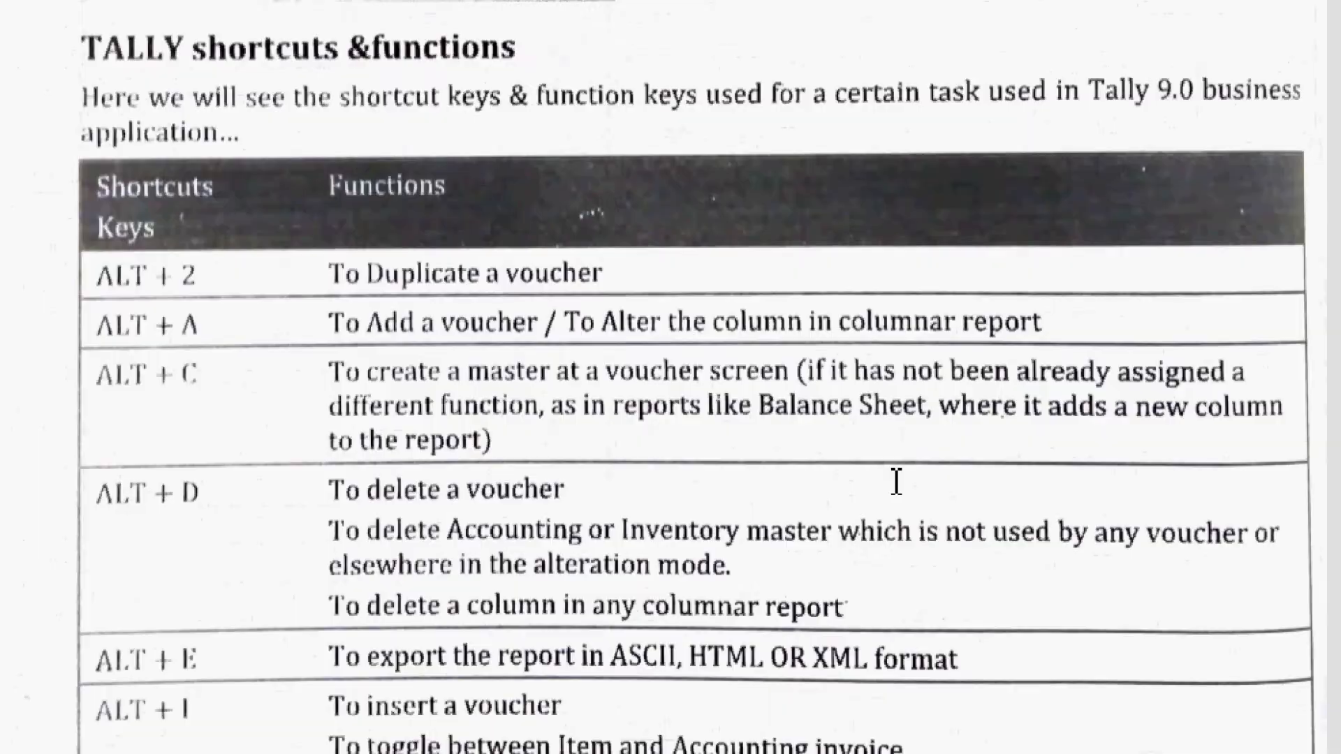
{"action": "scroll", "coordinate": [896, 482], "scroll_direction": "up", "scroll_amount": 1}
{"action": "scroll", "coordinate": [886, 425], "scroll_direction": "up", "scroll_amount": 3}
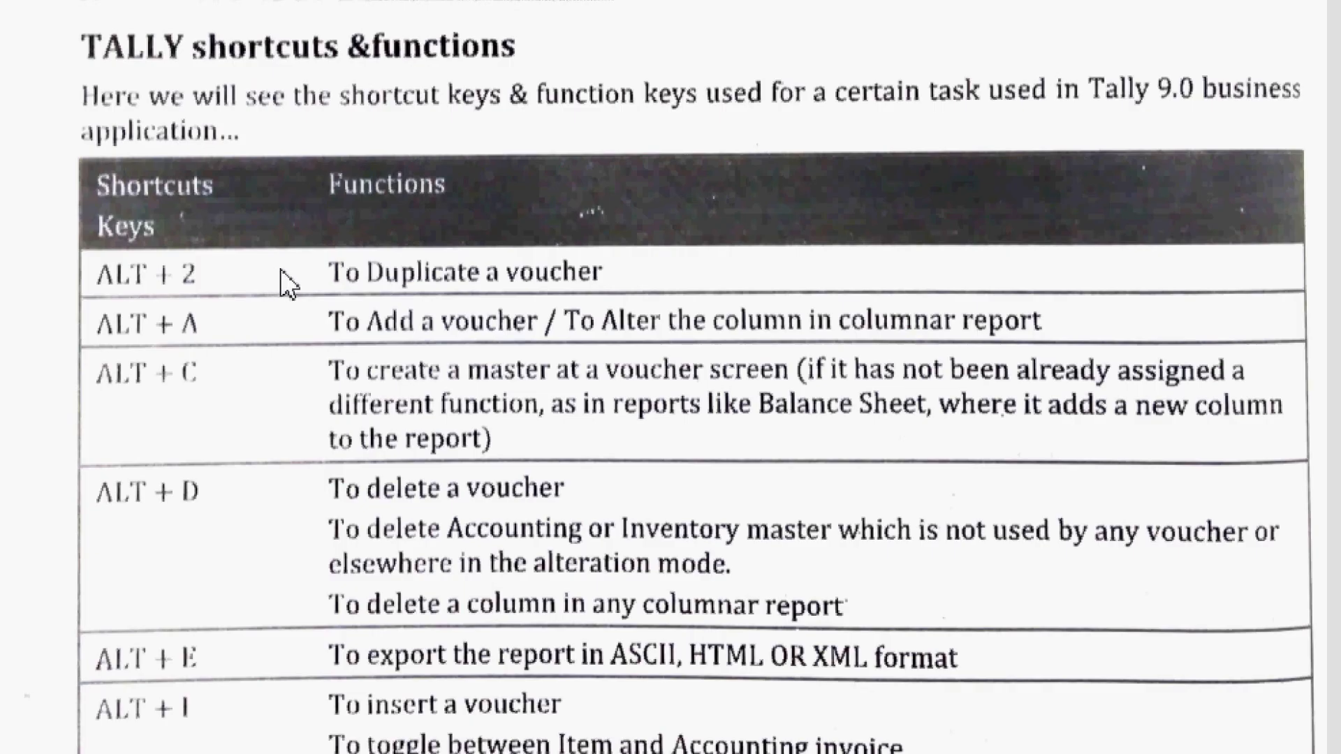
{"action": "scroll", "coordinate": [286, 283], "scroll_direction": "down", "scroll_amount": 3}
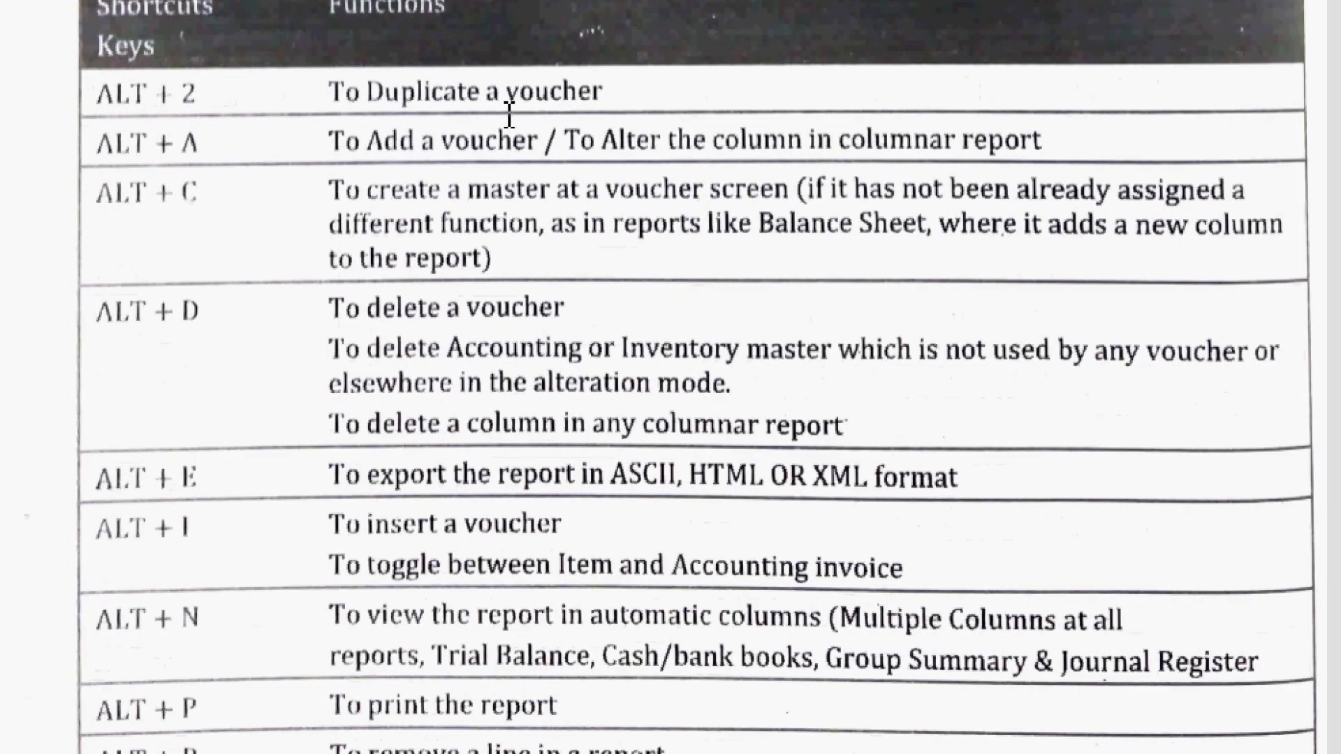